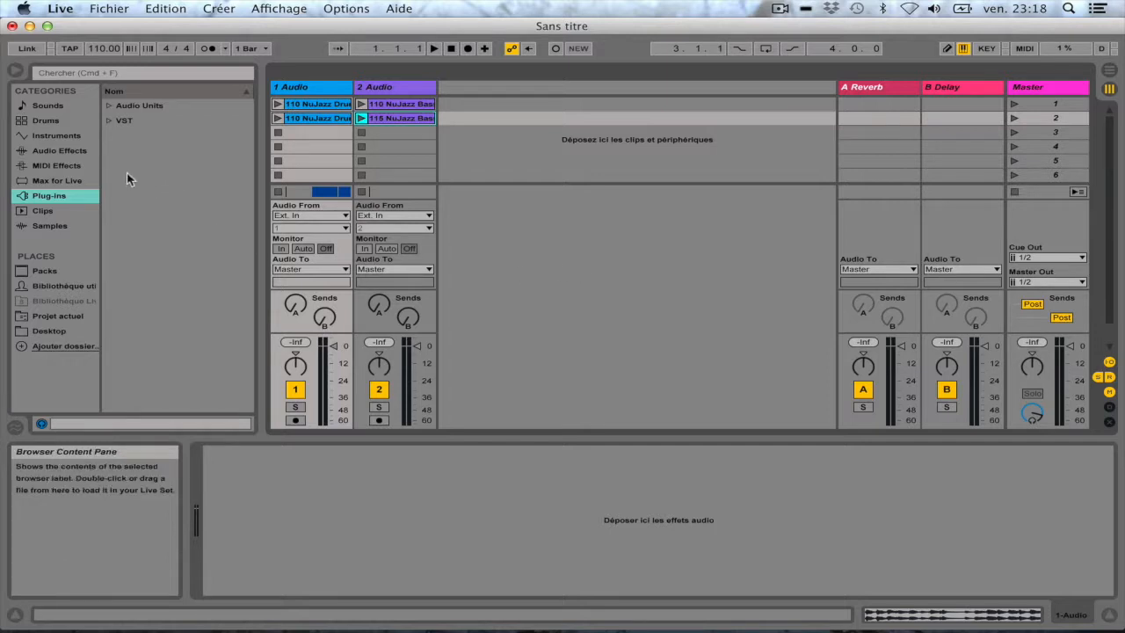
Hide the browser and bring it back into view
click(17, 72)
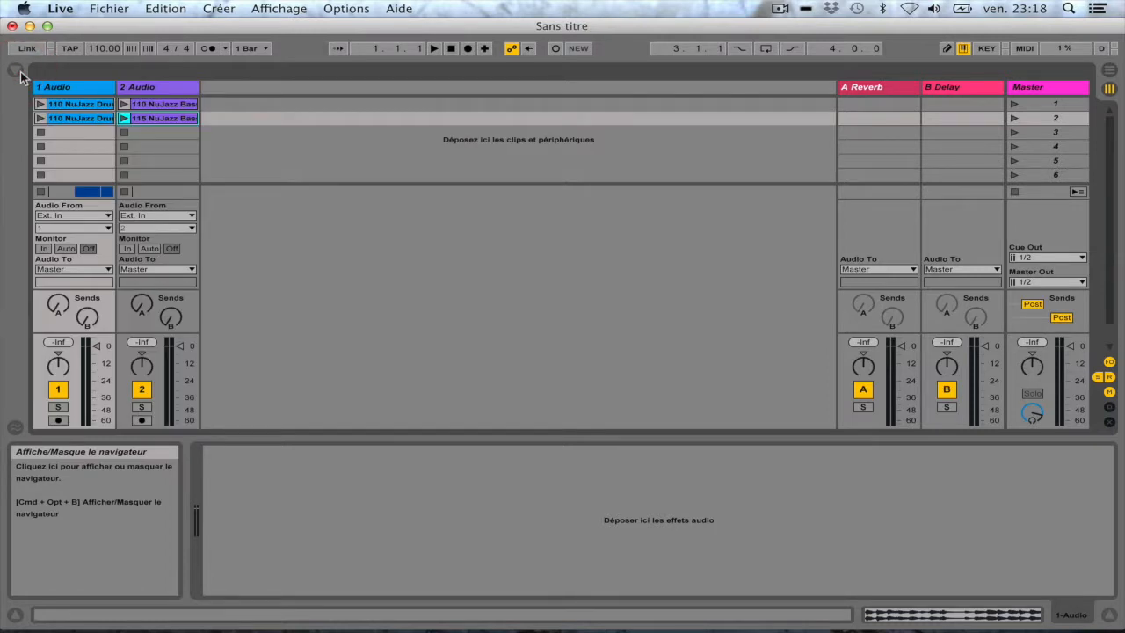
click(18, 72)
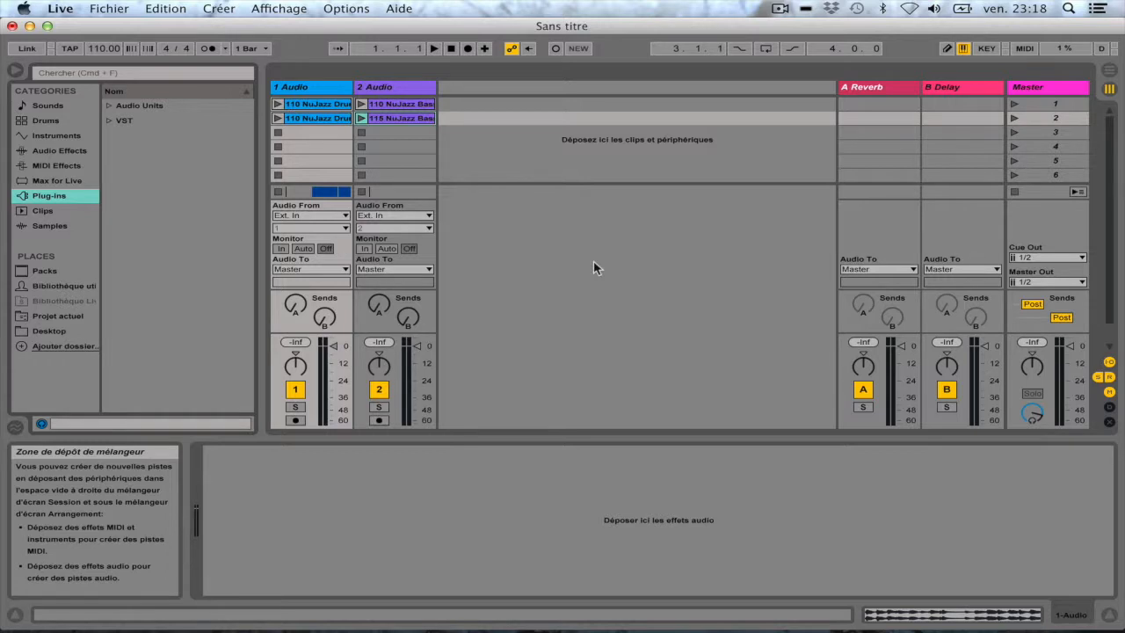
Switch back and forth between the Arrangement and Session views, finishing in the Arrangement view
click(1111, 73)
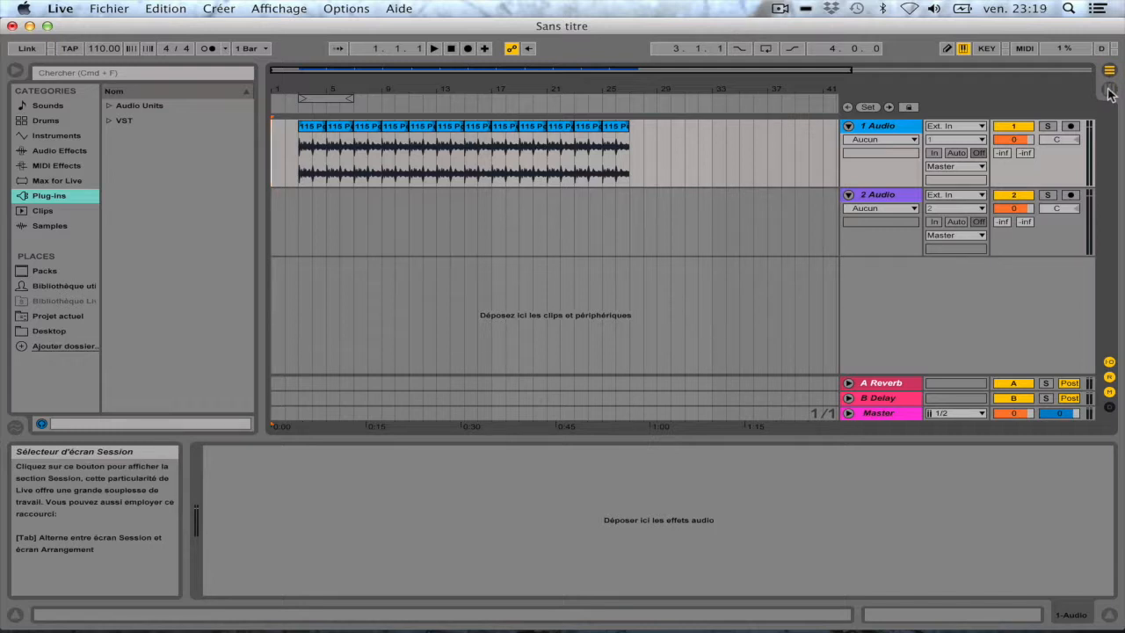
click(1110, 89)
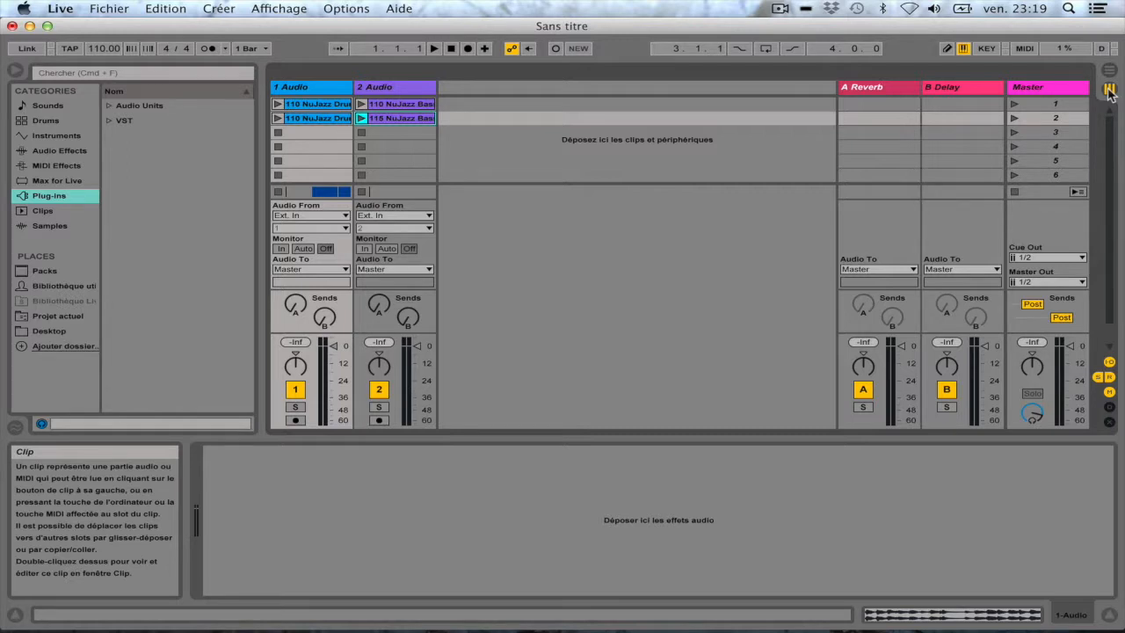
key(Tab)
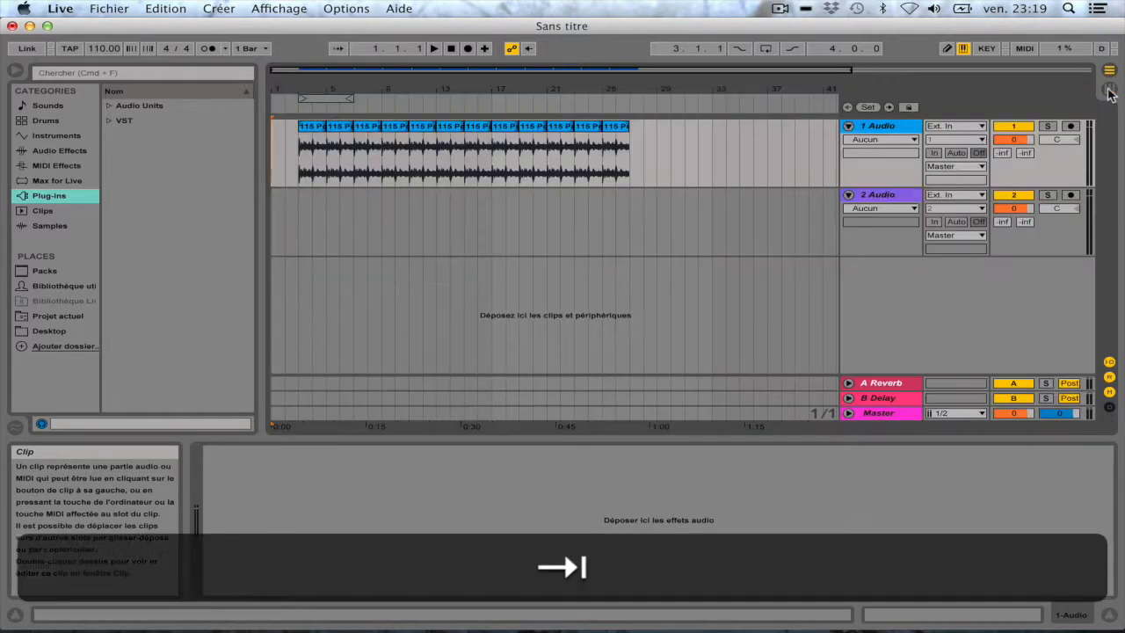
key(Tab)
key(Tab)
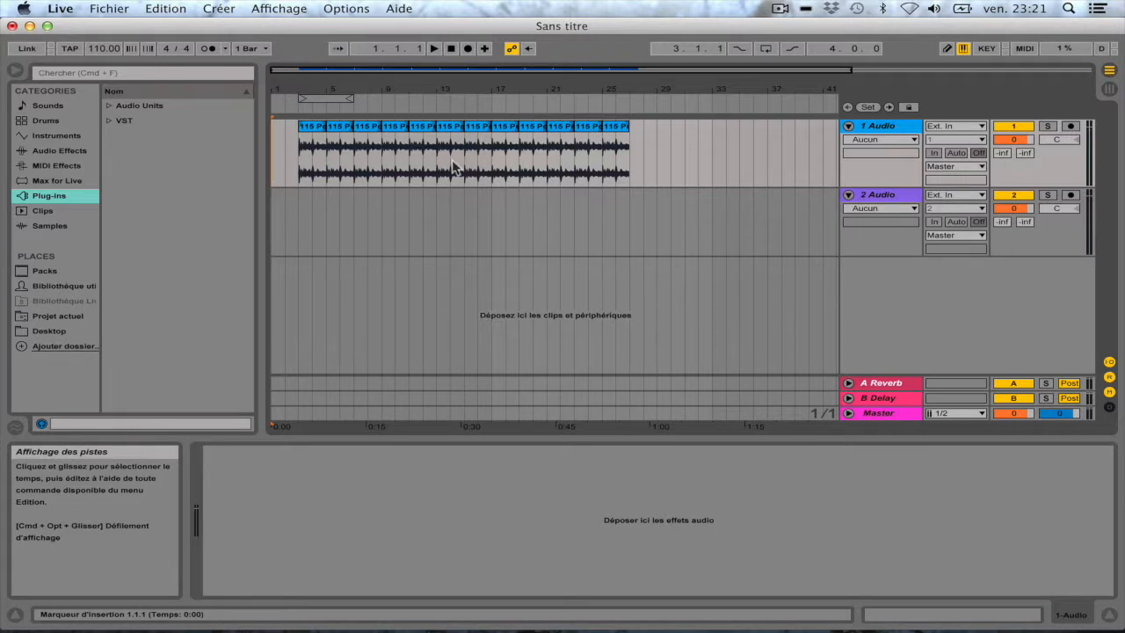
Select the first clip on track 1 Audio, then play the arrangement from 1.1.1 and stop playback
click(309, 130)
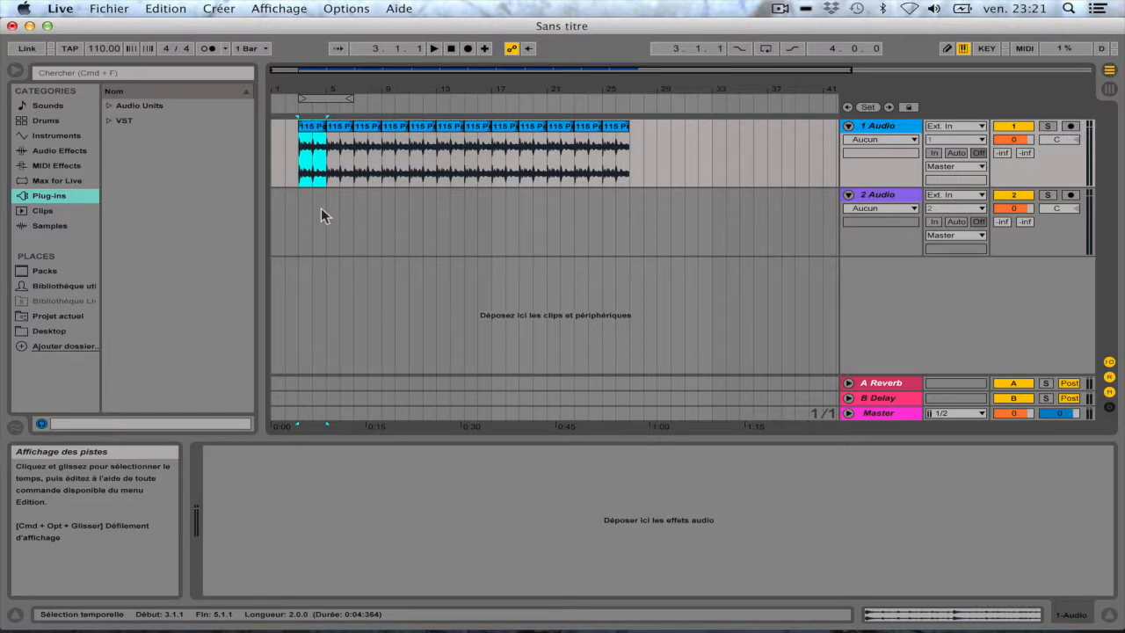
click(276, 128)
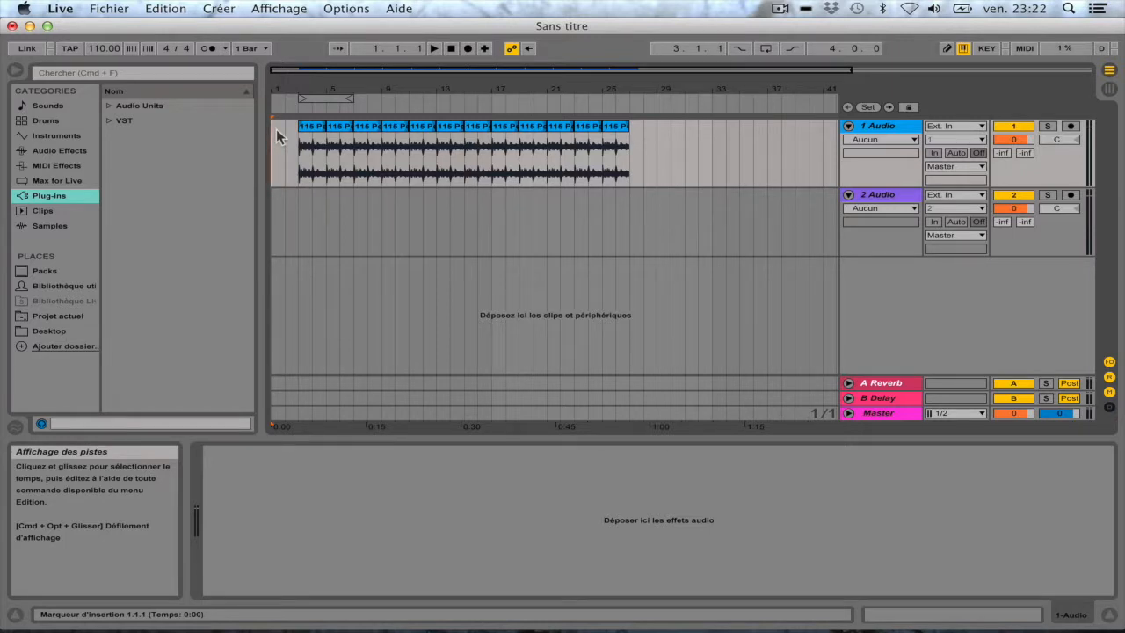
key(space)
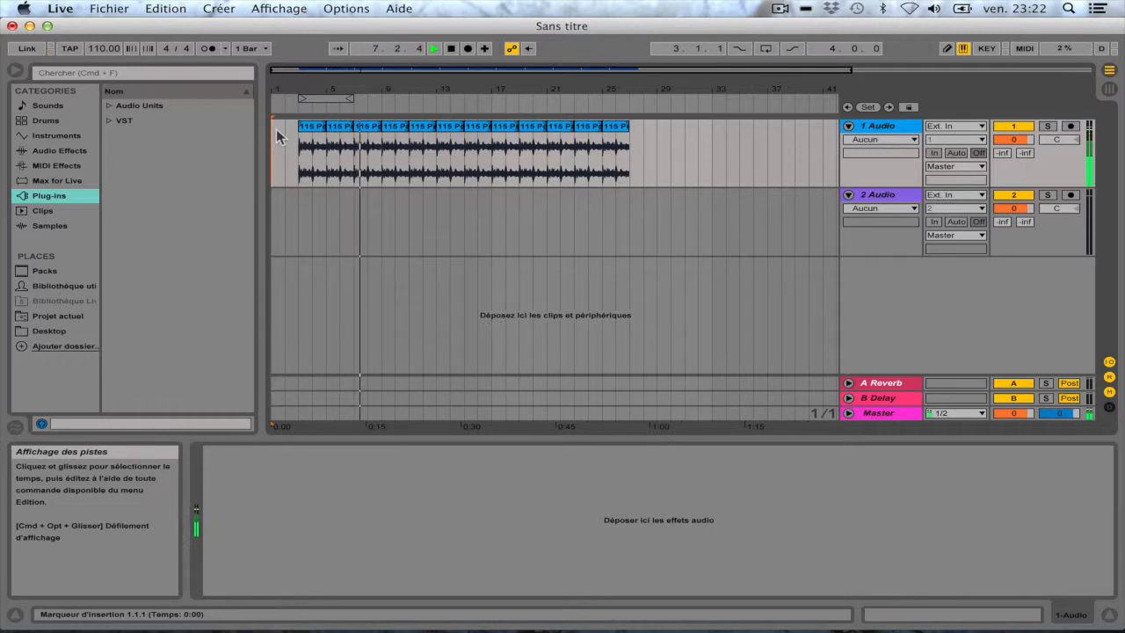
key(space)
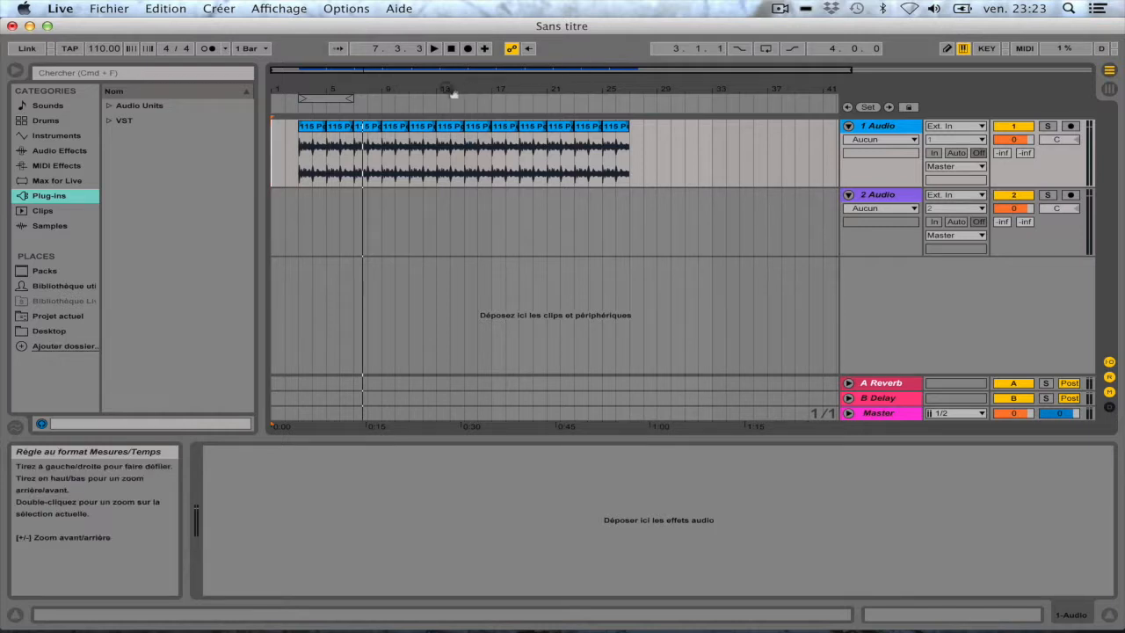
Play the arrangement again, stop it, and return the arrangement position to 1.1.1
click(434, 49)
click(434, 49)
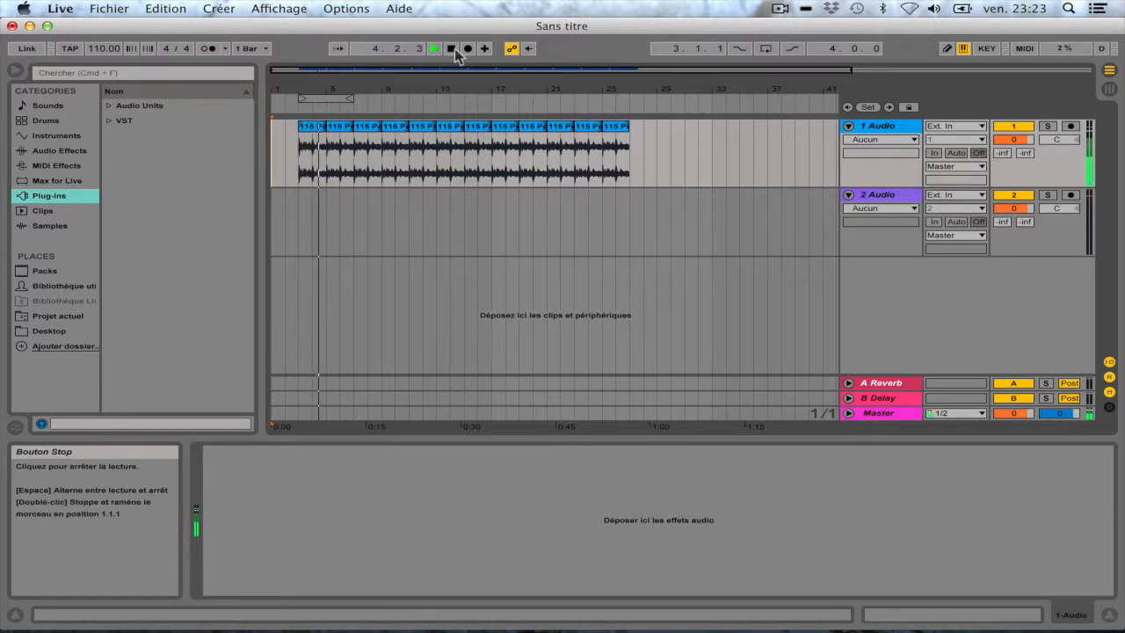
click(452, 49)
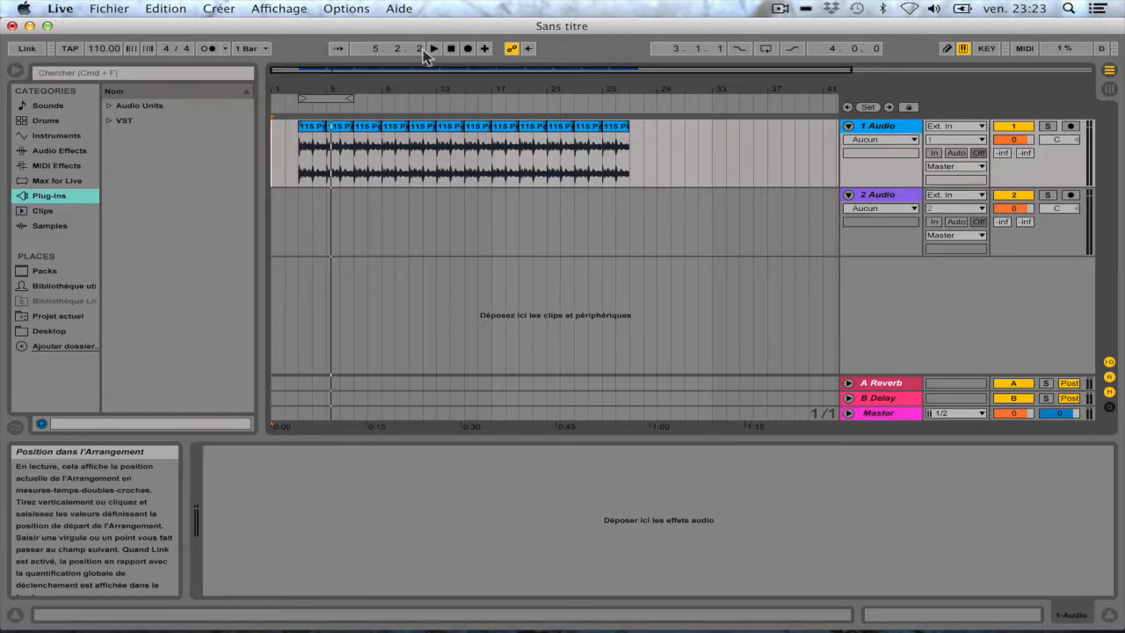
click(372, 54)
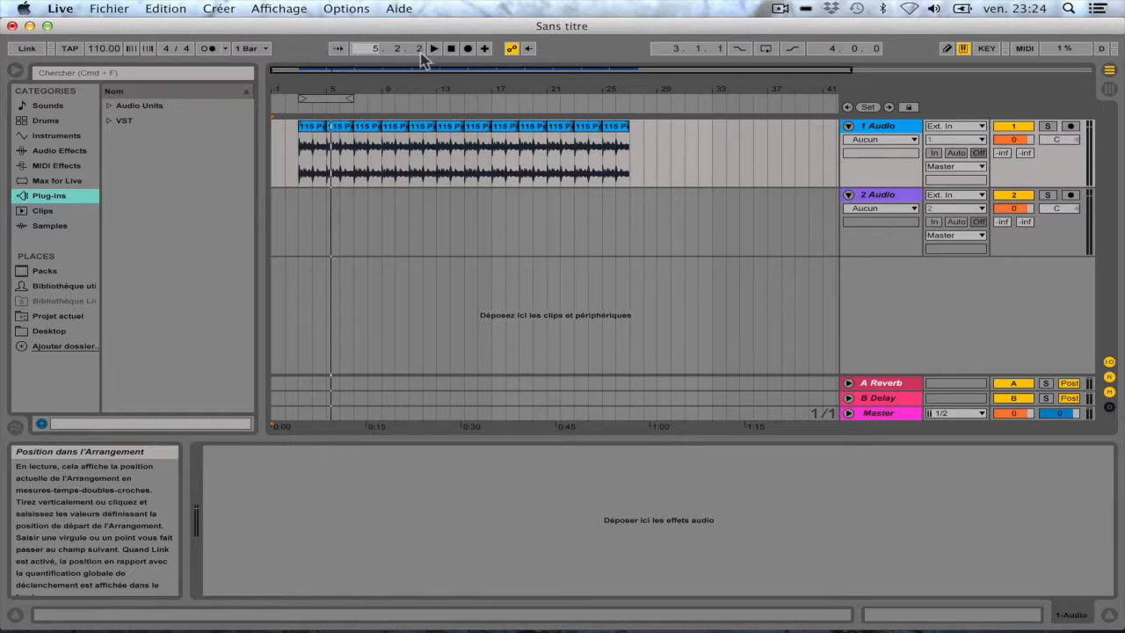
key(Home)
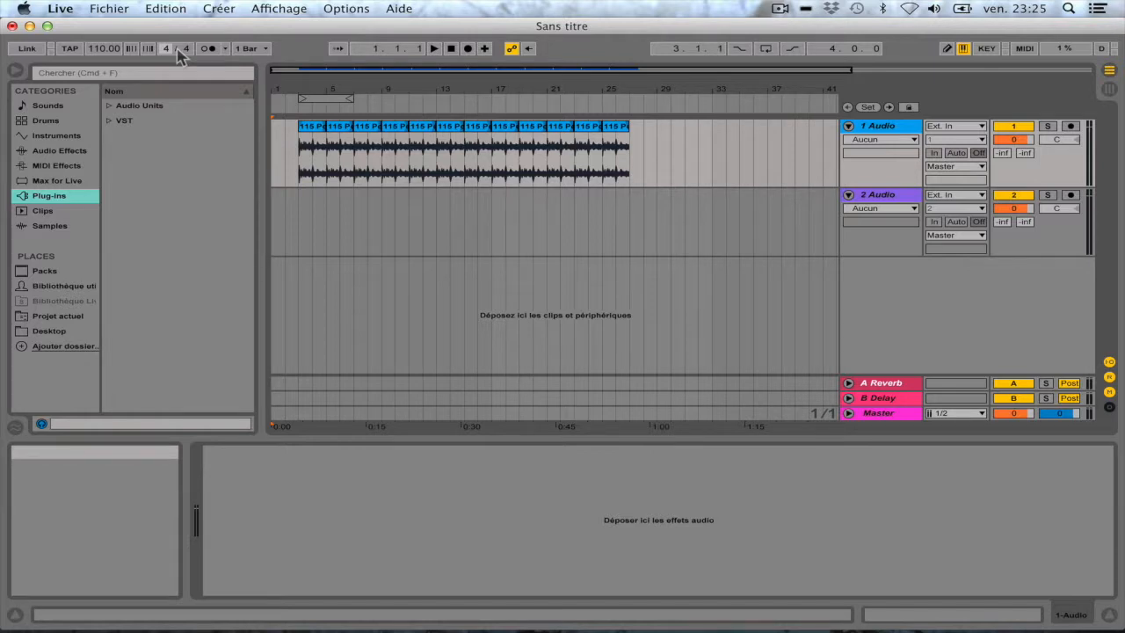
Enter 3 as the time signature numerator, then replace it with 4
text(3)
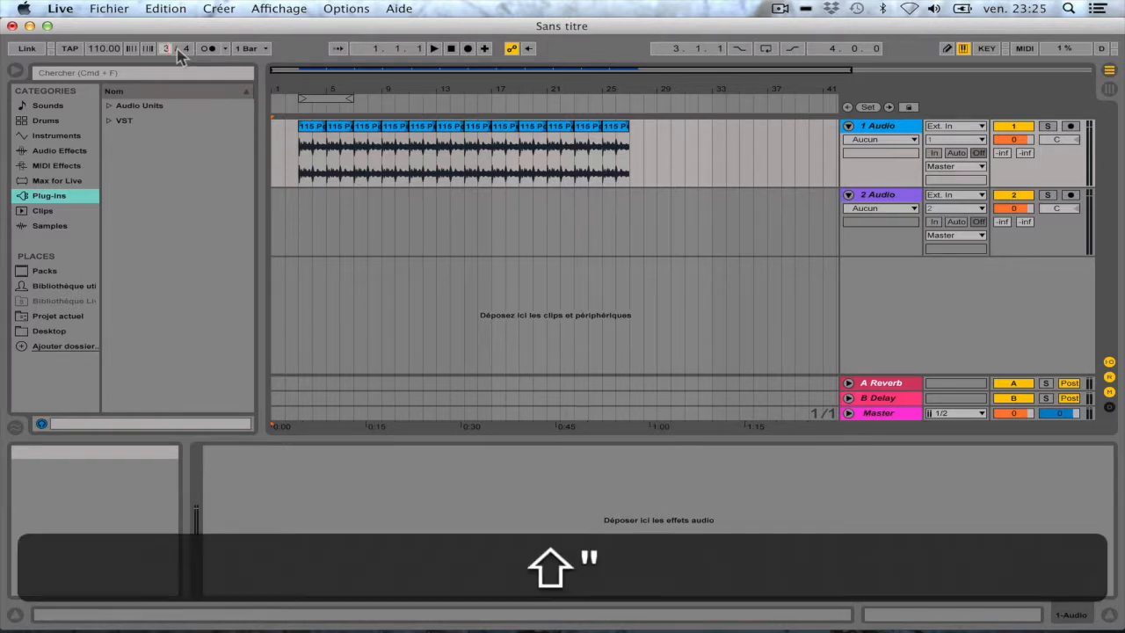
key(BackSpace)
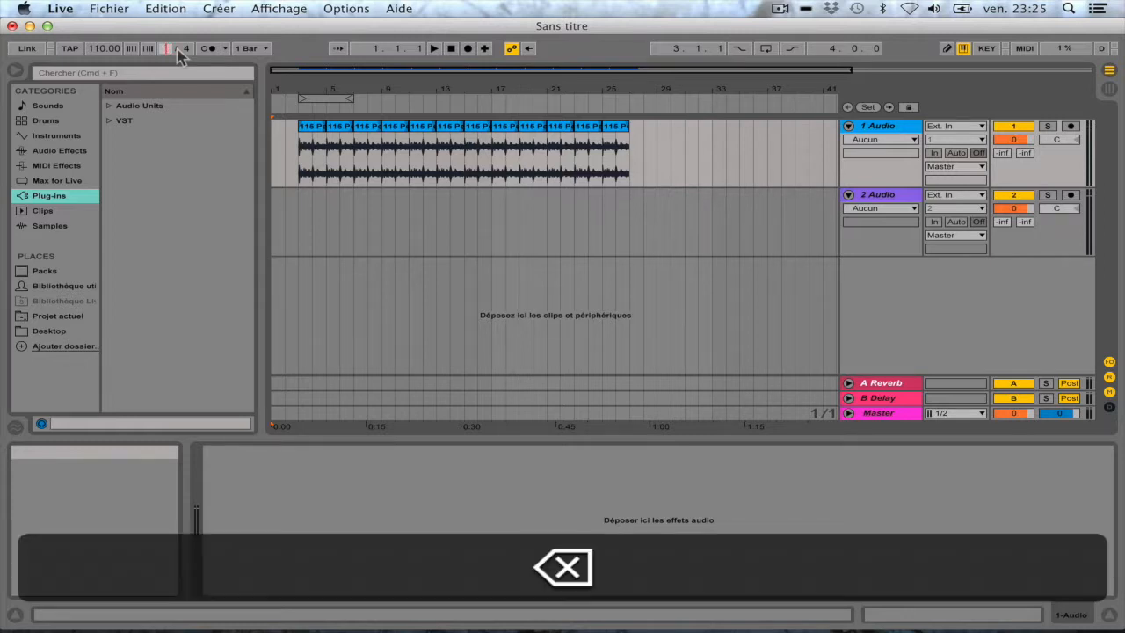
key(shift)
text(4)
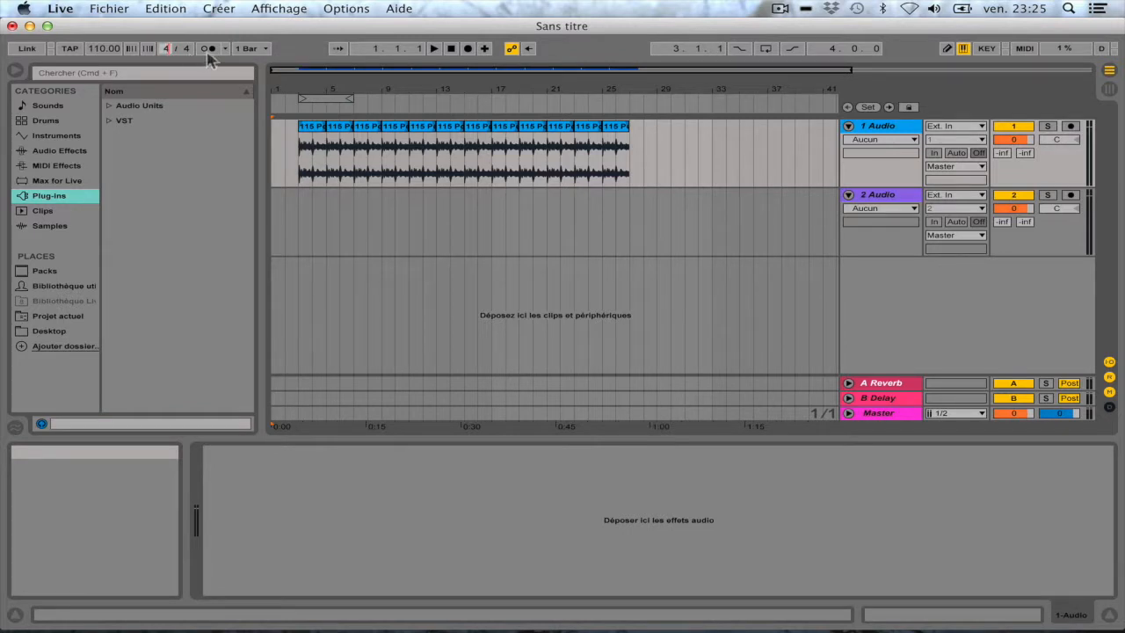
Turn on the metronome, play the arrangement with it, and stop playback with the position returned to 1.1.1
click(210, 49)
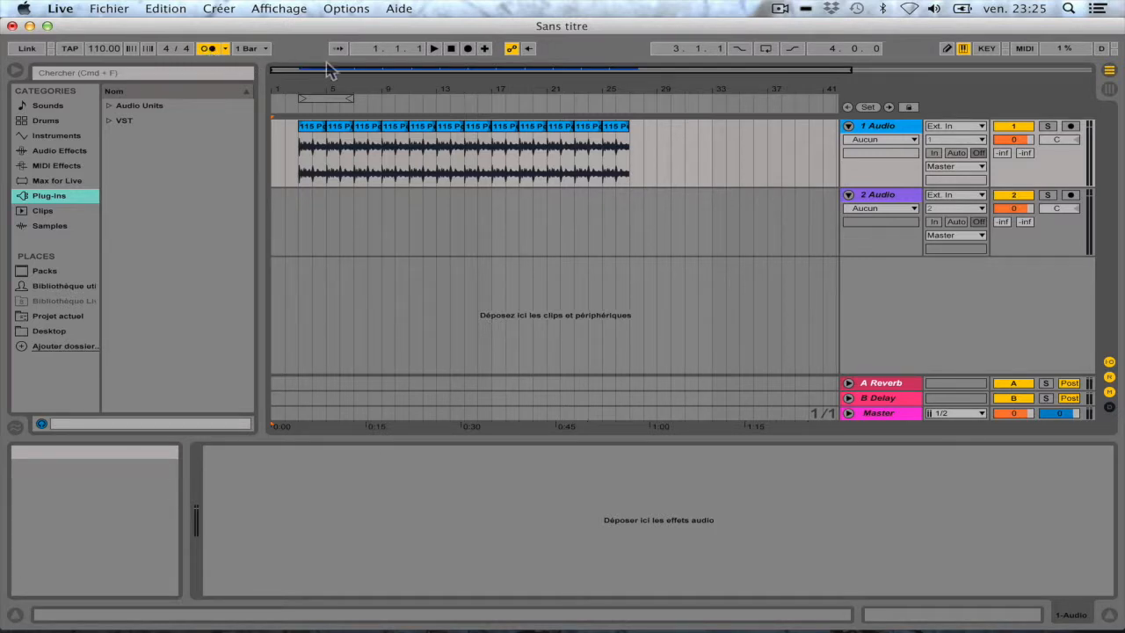
click(433, 49)
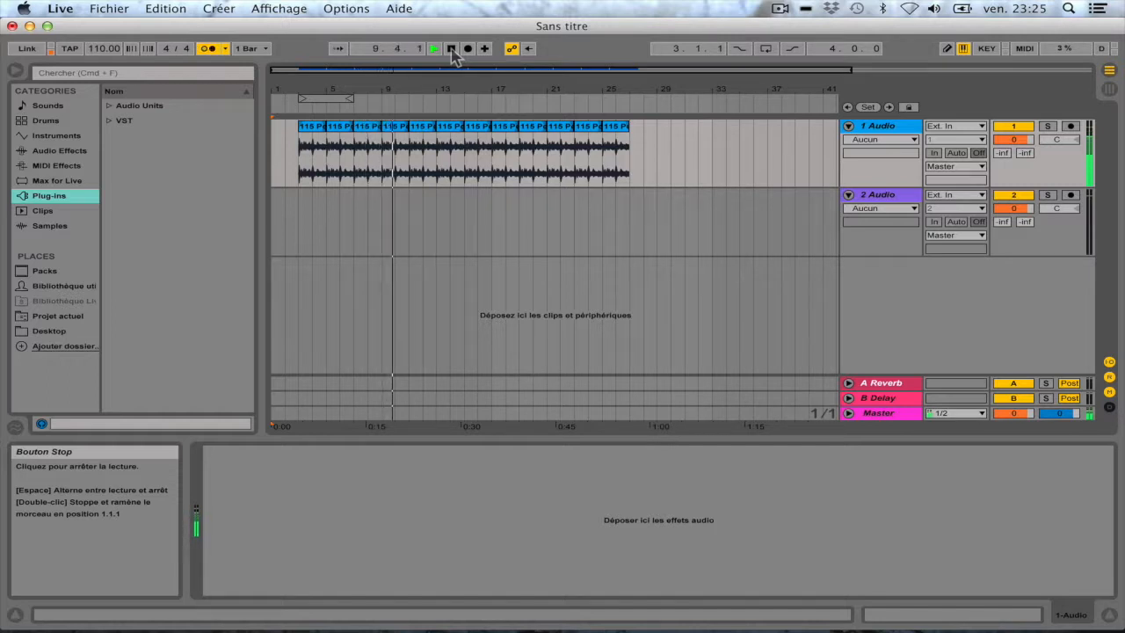
double_click(451, 49)
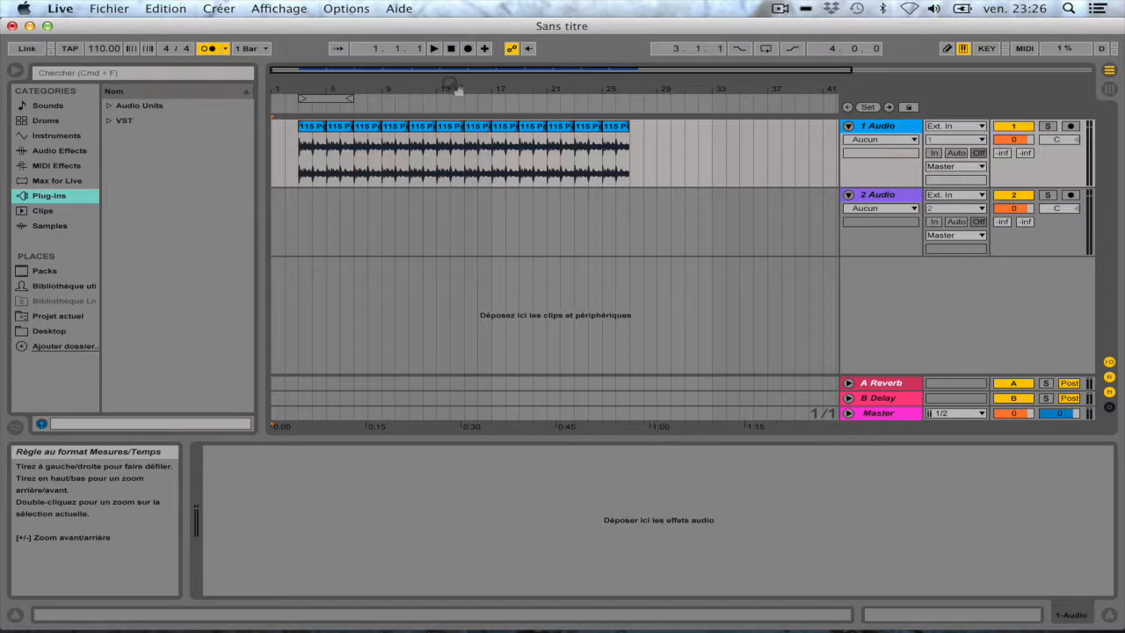
Zoom the arrangement timeline in around bars 12 to 17 and zoom back out to the whole arrangement
mouse_move(452, 87)
mouse_down()
mouse_move(452, 55)
mouse_move(457, 89)
mouse_move(202, 90)
mouse_move(818, 90)
mouse_move(491, 89)
mouse_move(517, 91)
mouse_up()
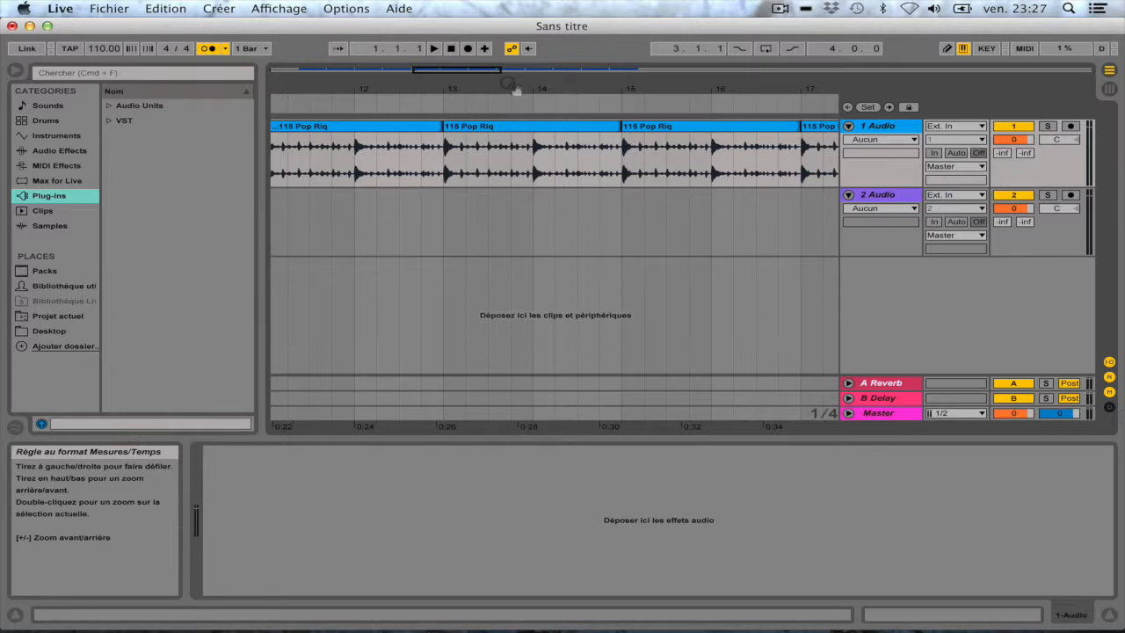
drag(515, 88, 397, 88)
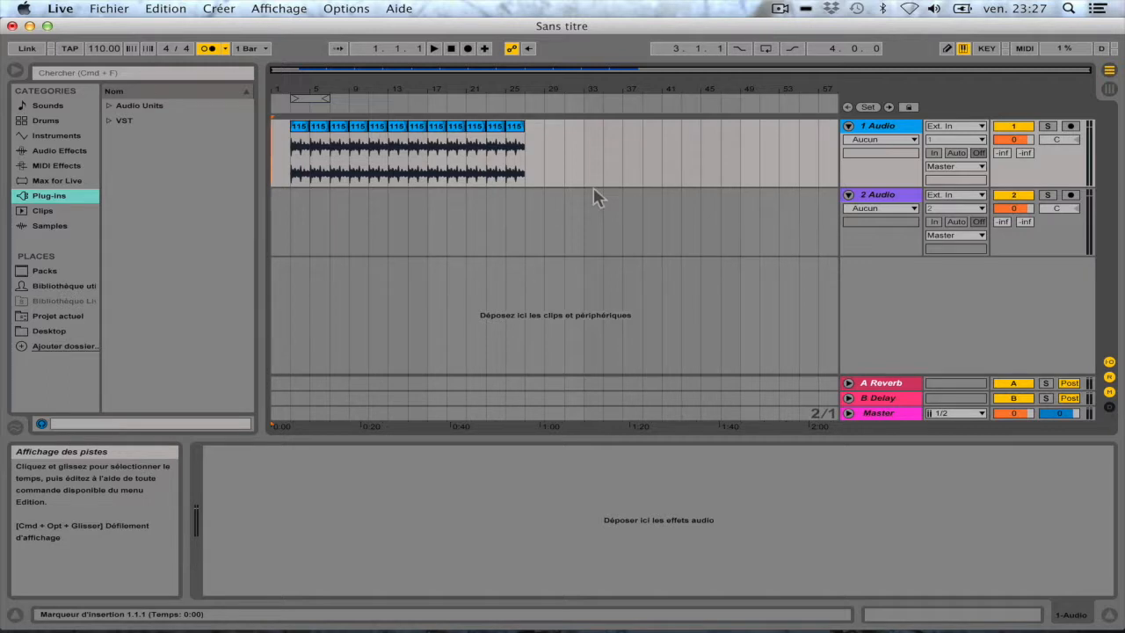
Switch to the Session view and select track 2 Audio, then track 1 Audio
key(Tab)
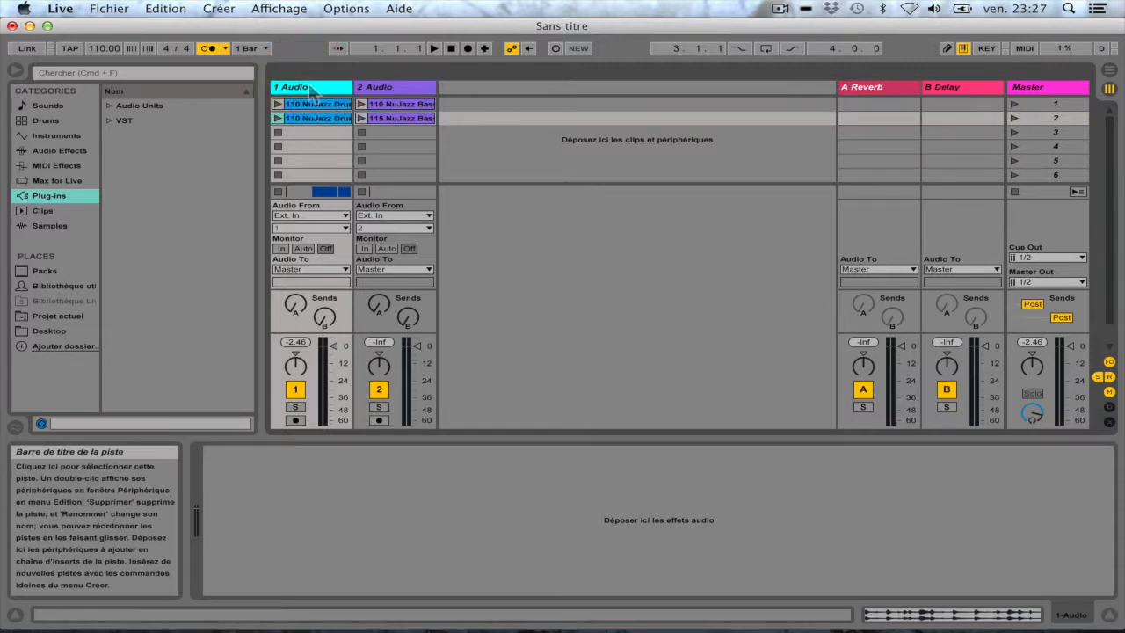
click(384, 88)
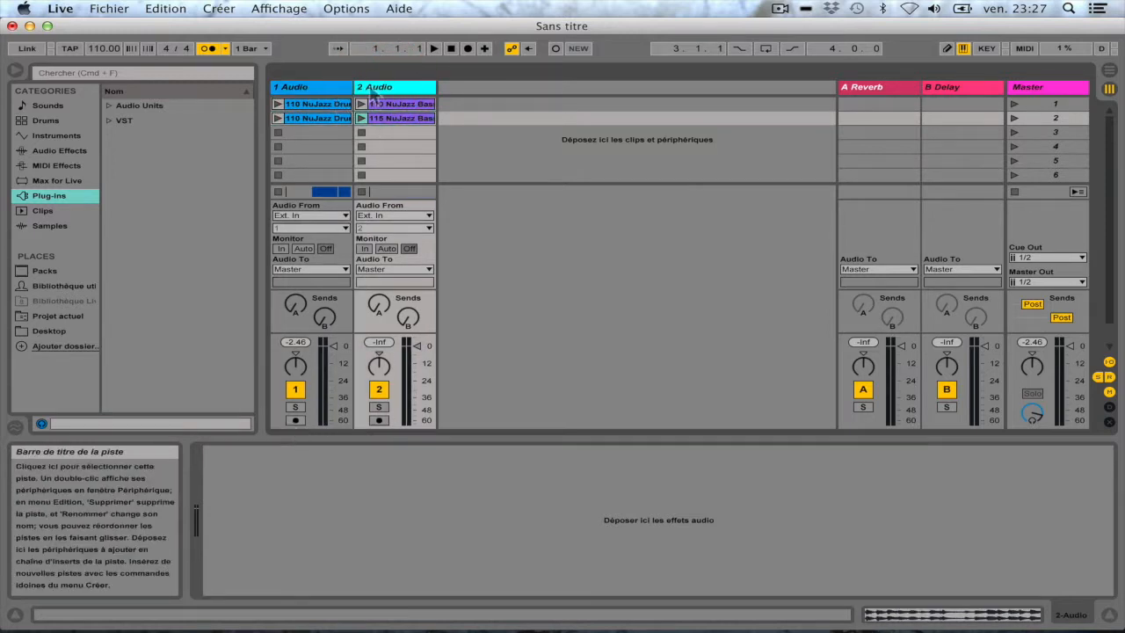
click(326, 88)
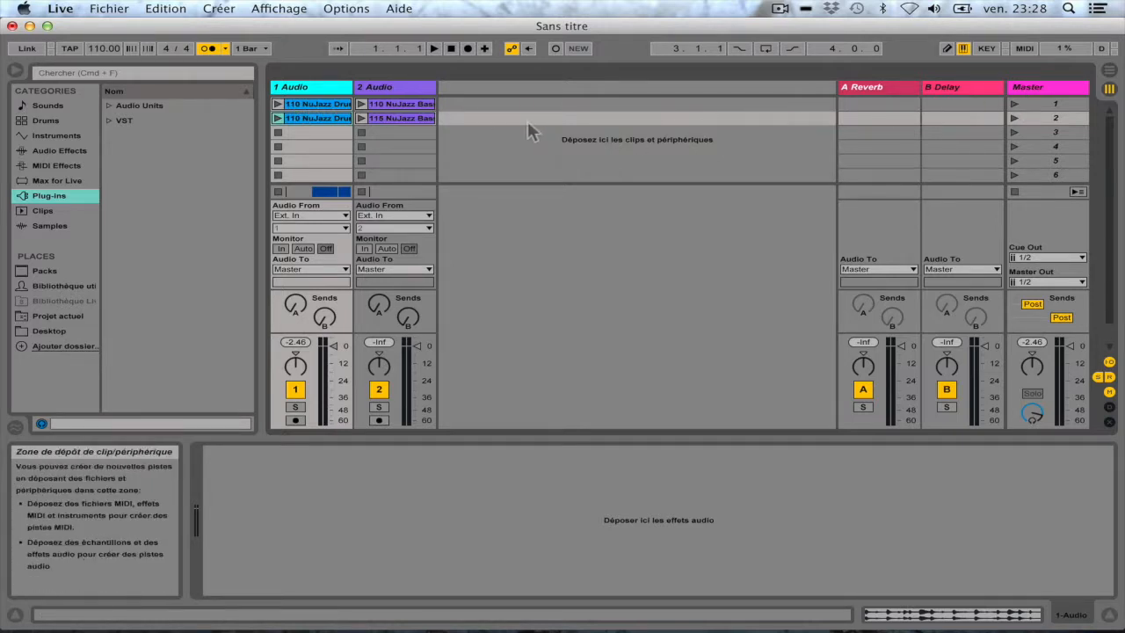
Select scene 1 on the Master track, launch its clips, and stop them
click(1055, 104)
click(1056, 118)
click(1048, 104)
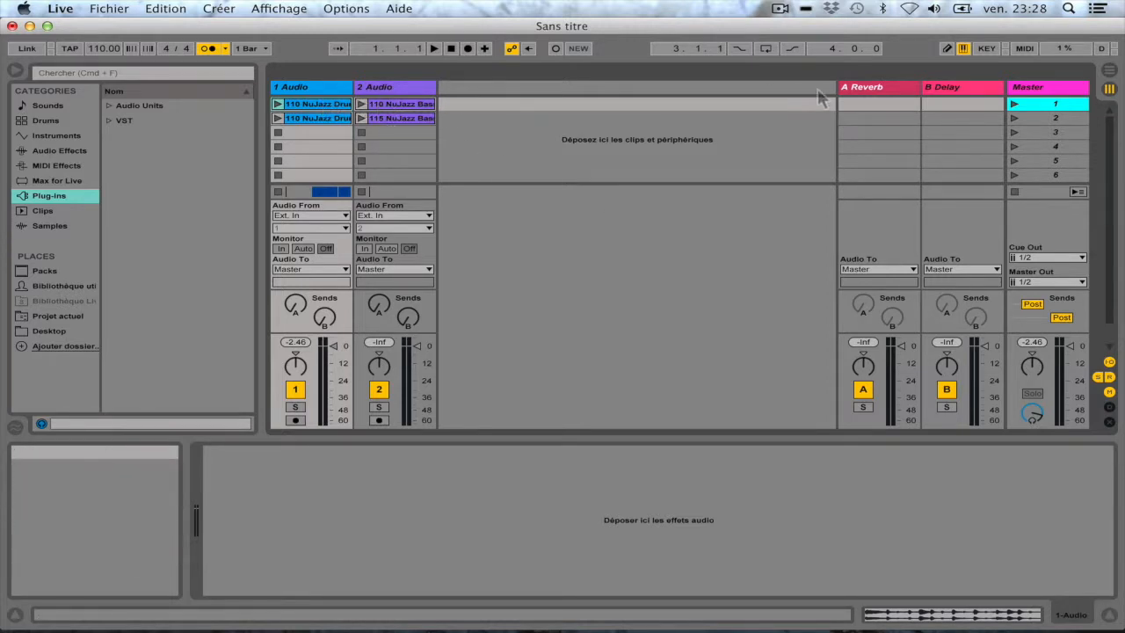
key(Return)
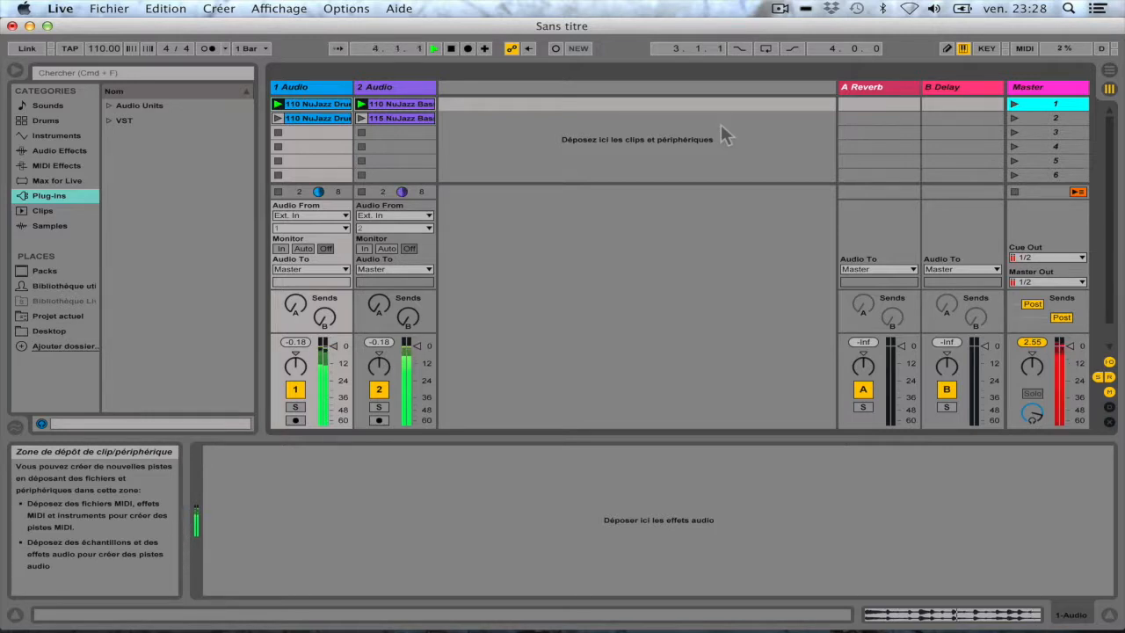
click(1016, 194)
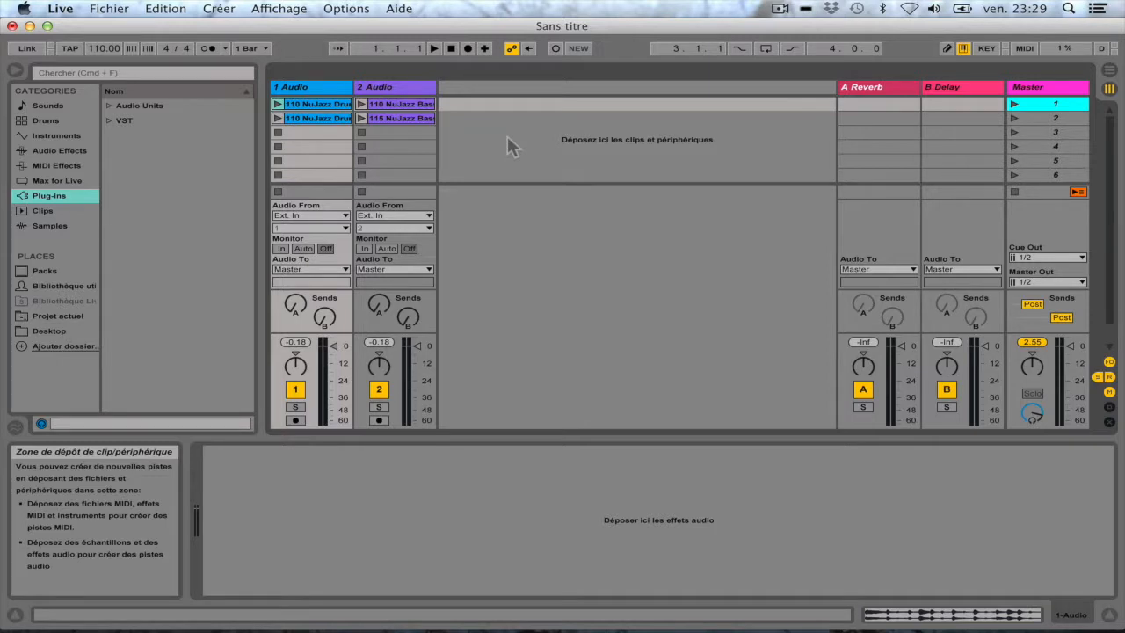
Move the selection through the empty clip slots of scenes 3 to 5 on track 1 Audio
click(299, 130)
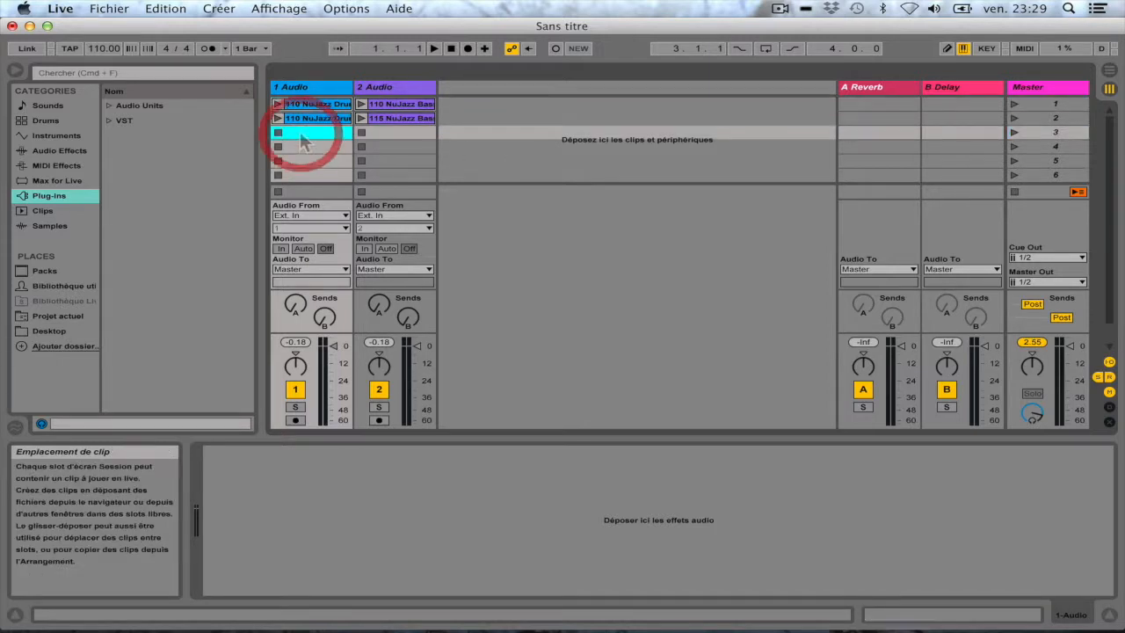
click(300, 146)
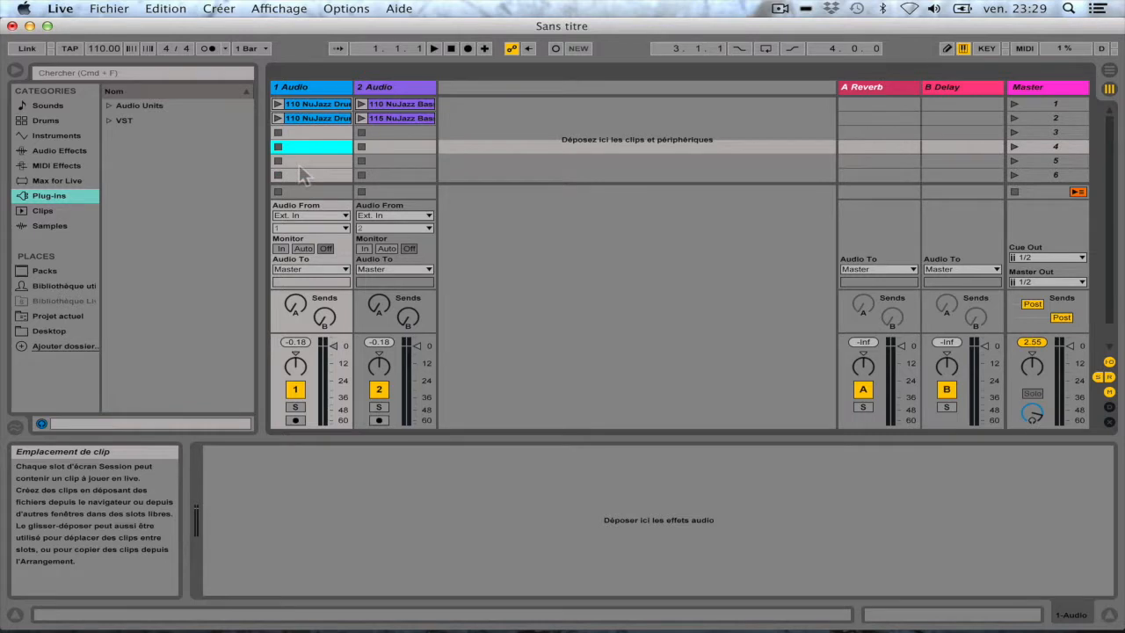
click(300, 163)
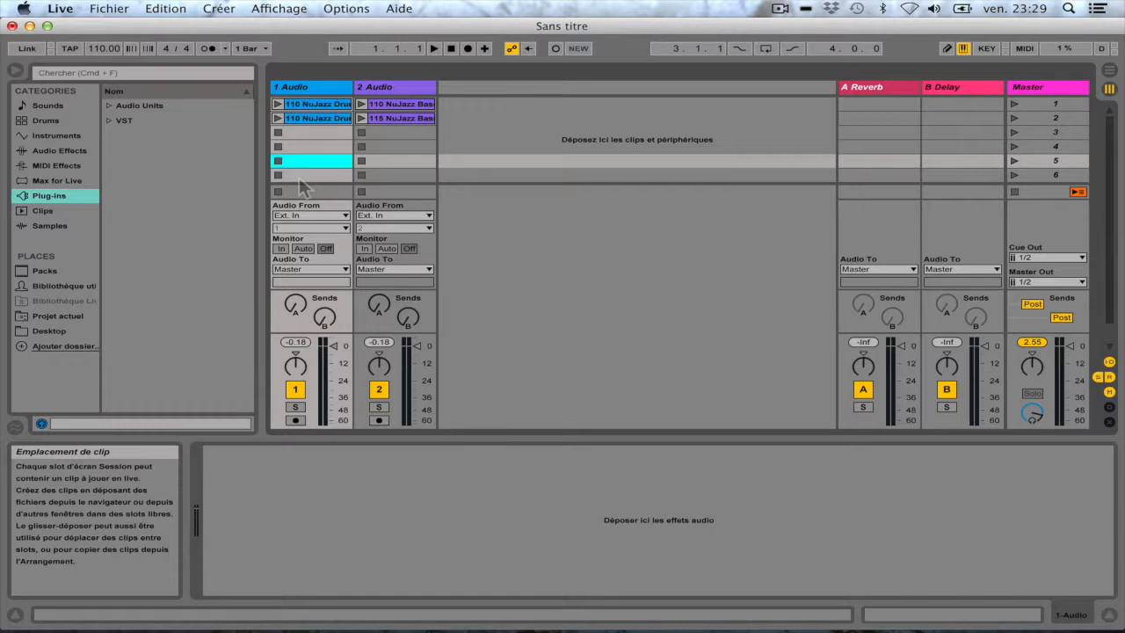
key(Up)
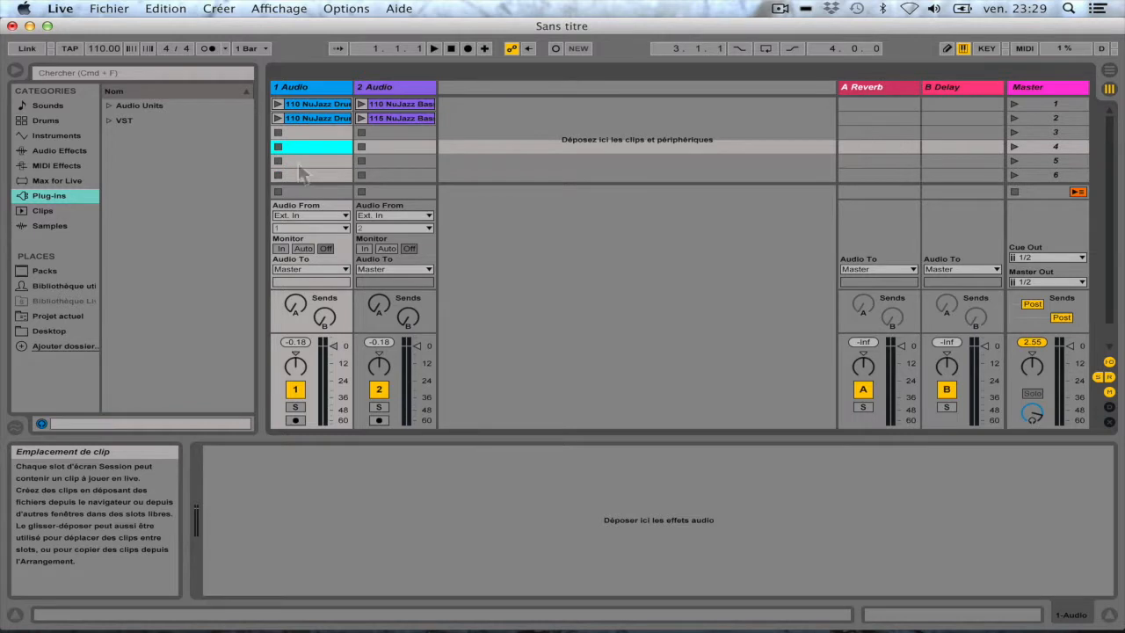
click(299, 165)
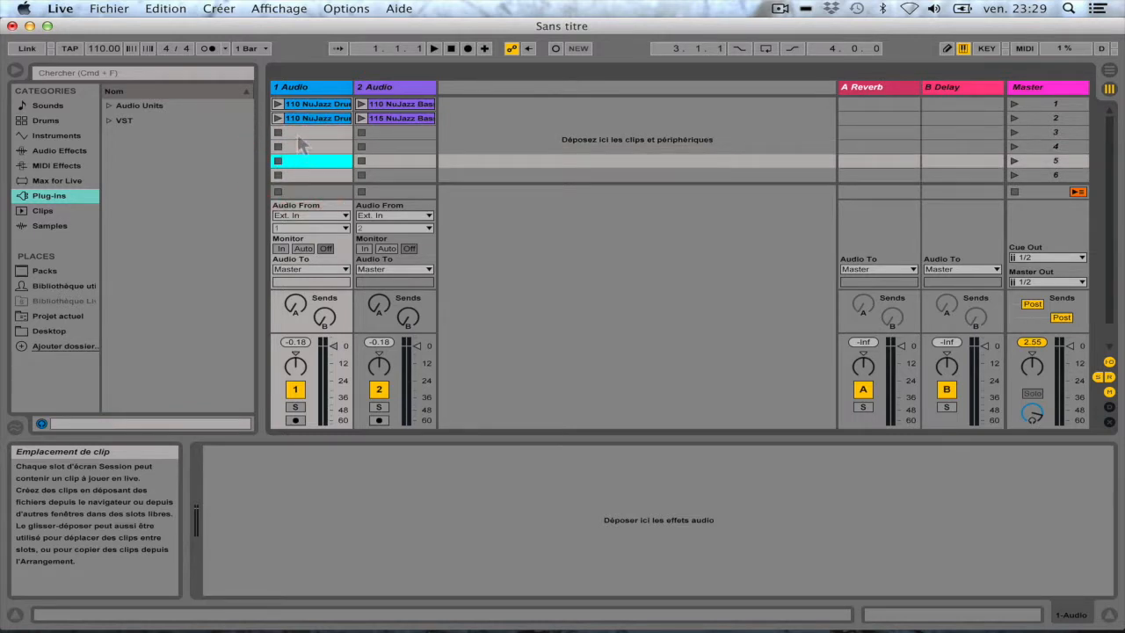
Select and launch the 110 NuJazz Drums 01 clip in scene 1 of track 1 Audio
click(297, 133)
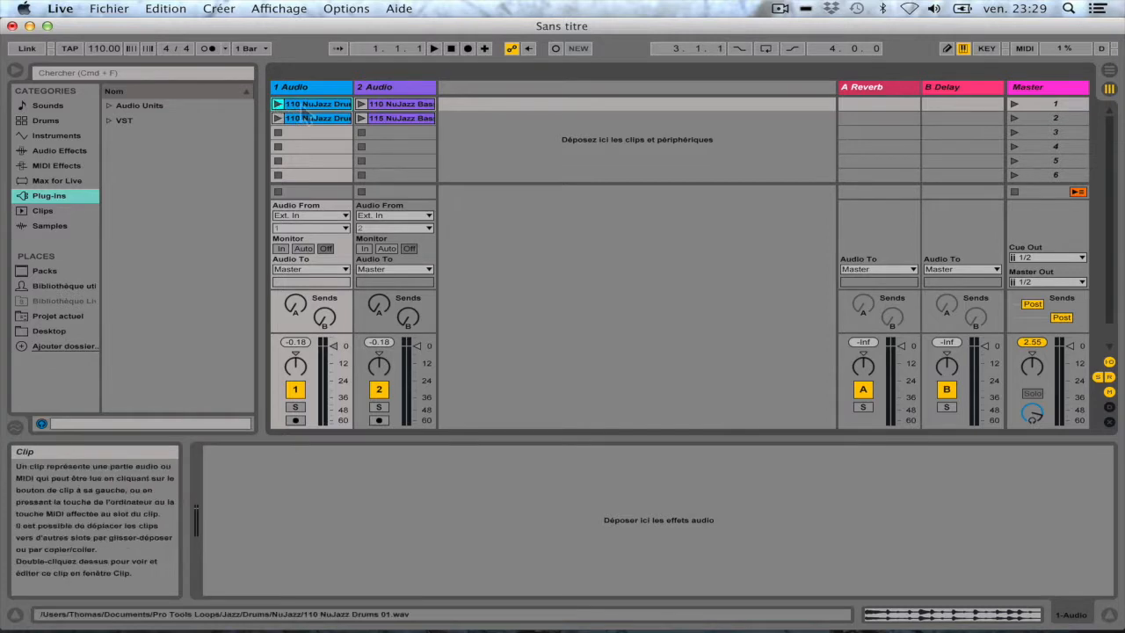
click(276, 104)
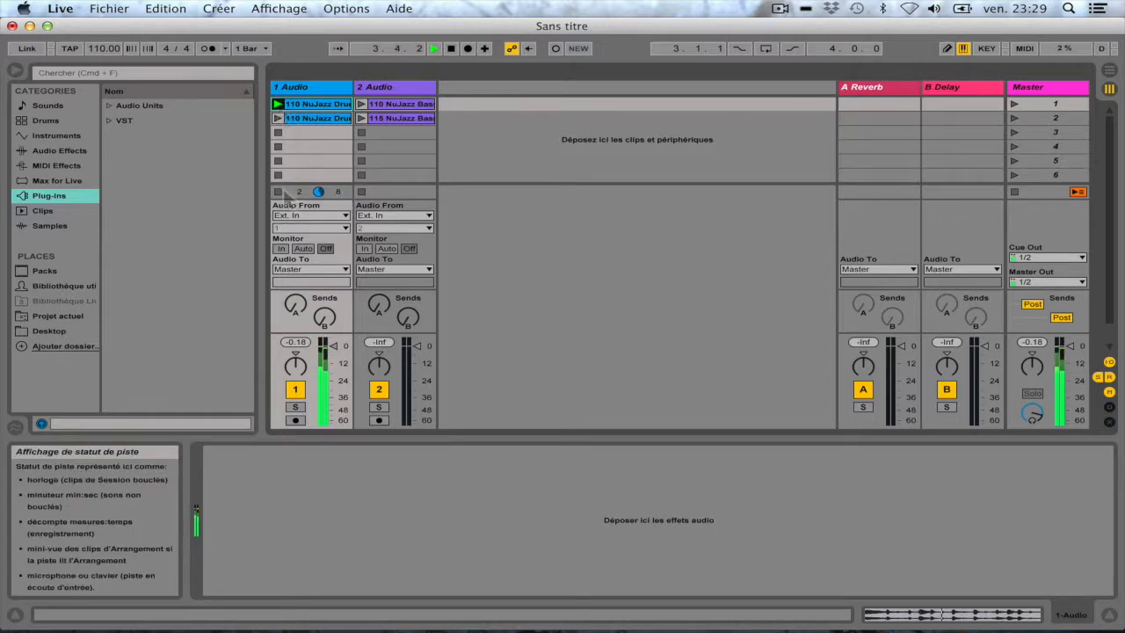
Stop the playing clip on track 1 Audio and return the stopped transport to the song start
click(279, 191)
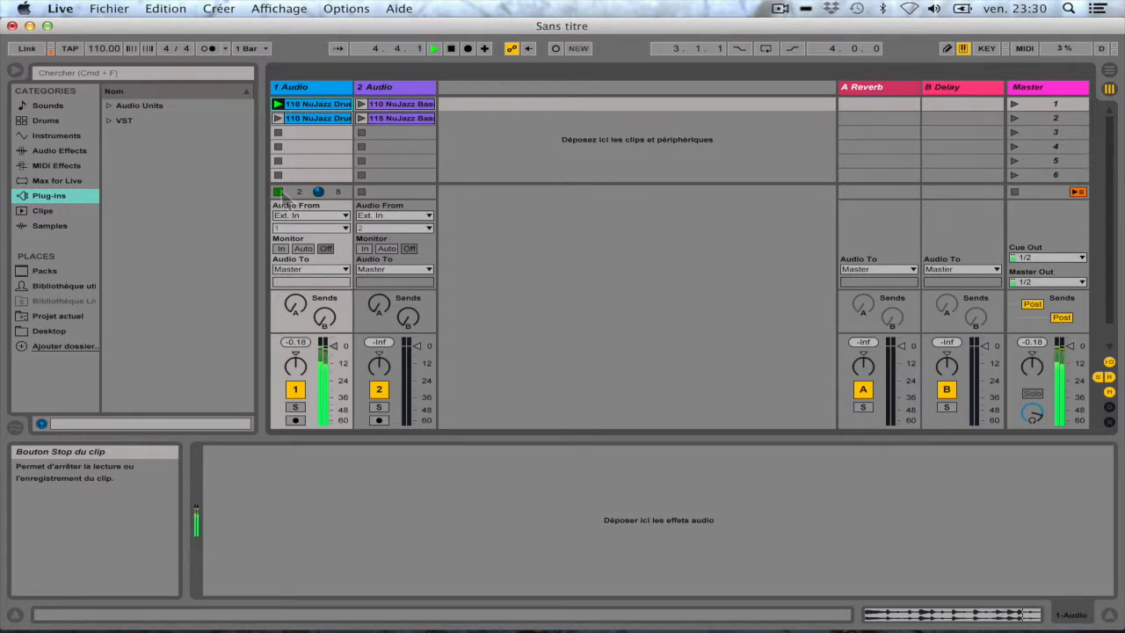
click(453, 49)
click(454, 49)
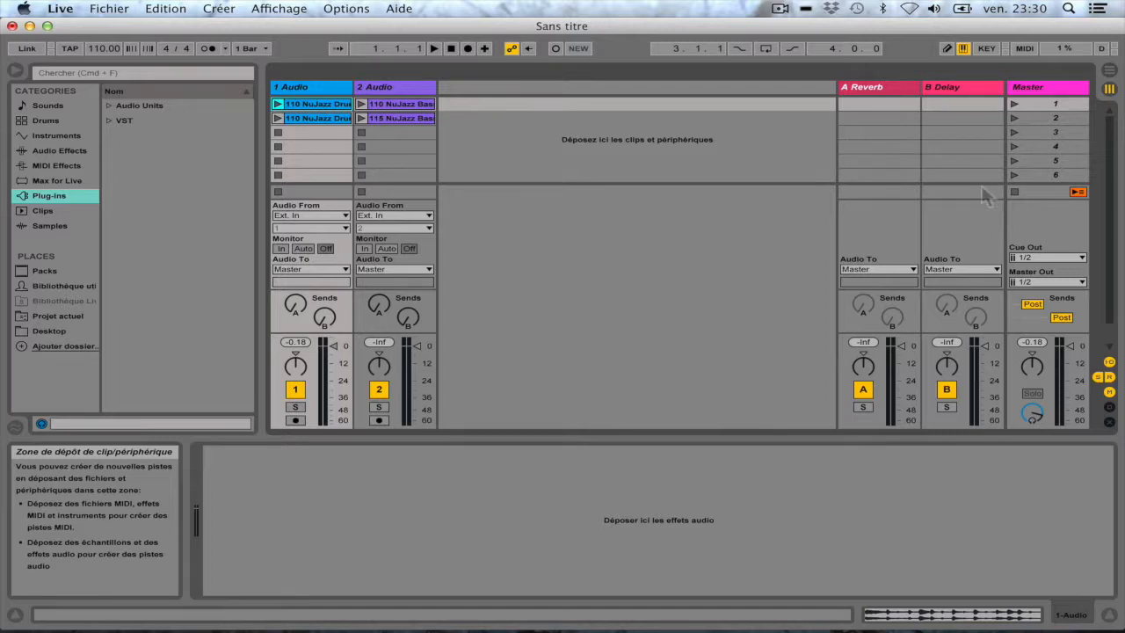
Select and launch scene 1 on the Master track, and stop all of its clips
click(1037, 104)
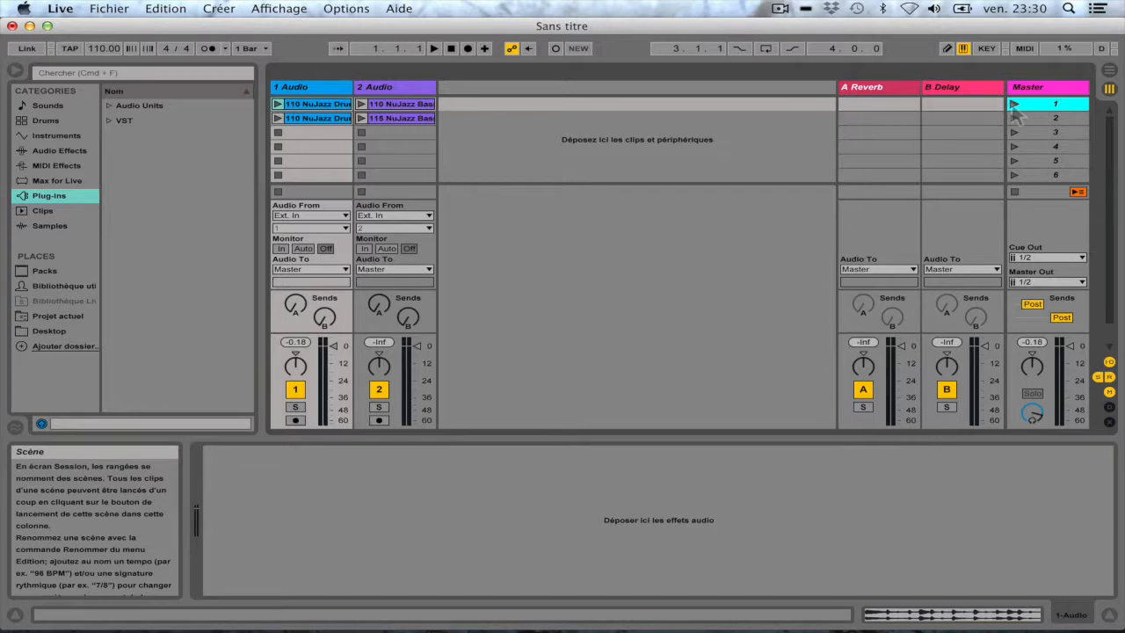
click(1015, 105)
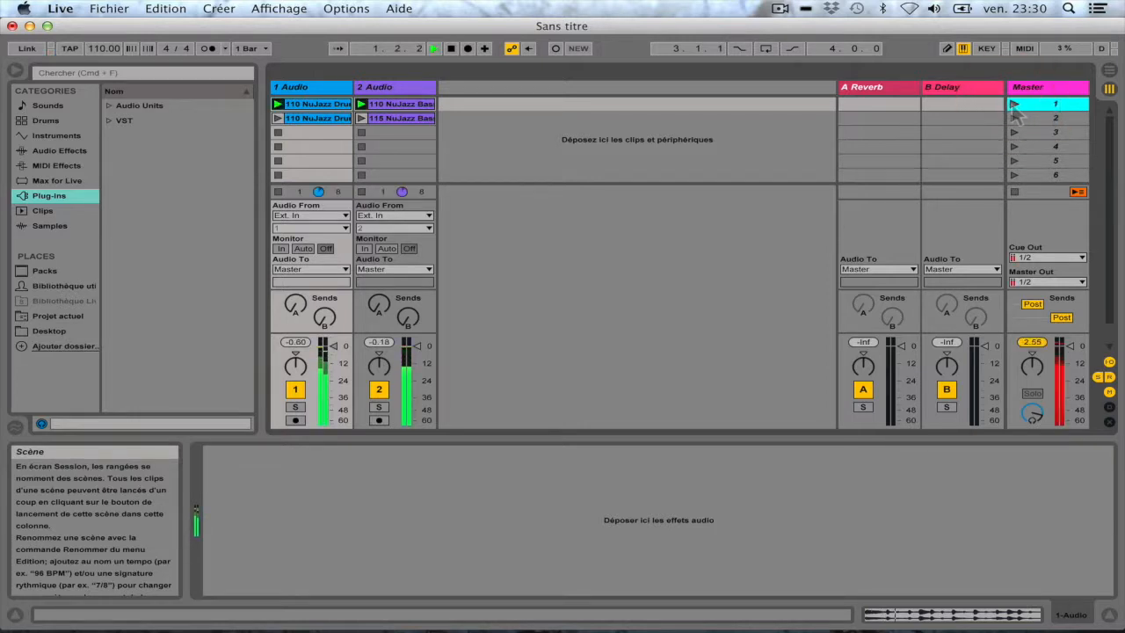
click(1016, 193)
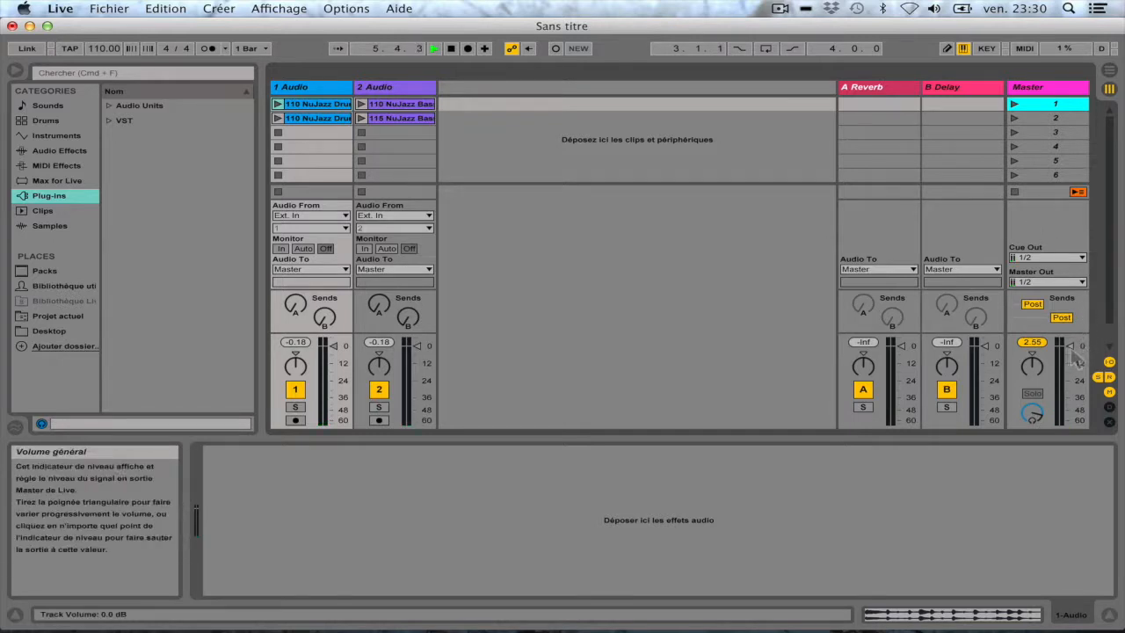
Relaunch scene 1 and set the Master track's volume fader to 0 dB
click(1015, 104)
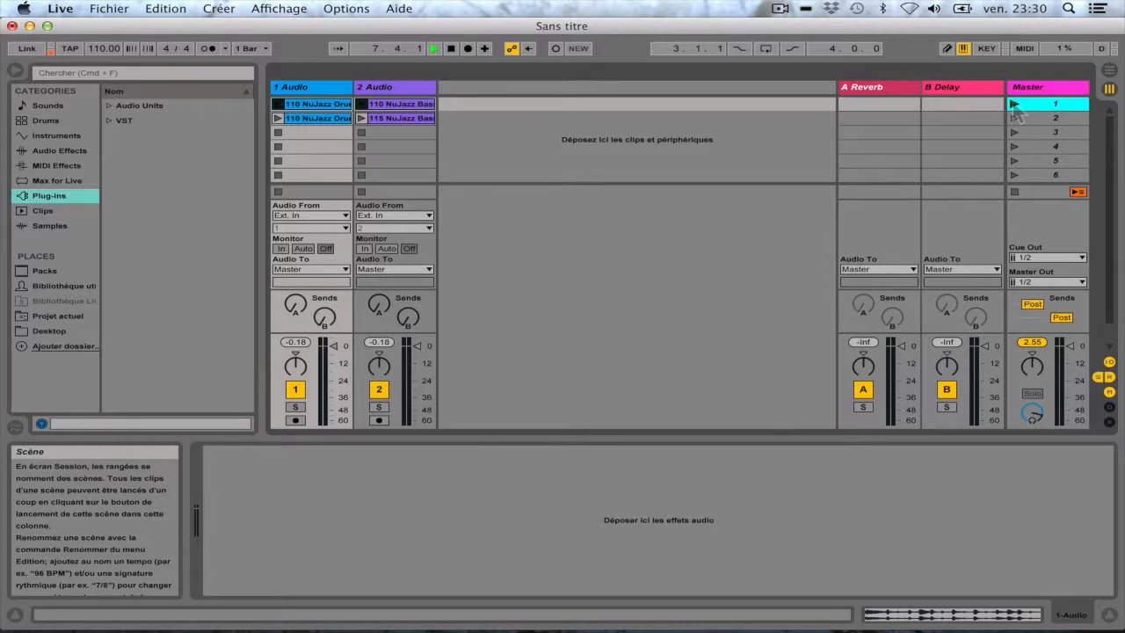
click(1071, 347)
mouse_move(1072, 347)
mouse_down()
mouse_move(1072, 364)
mouse_move(1072, 345)
mouse_up()
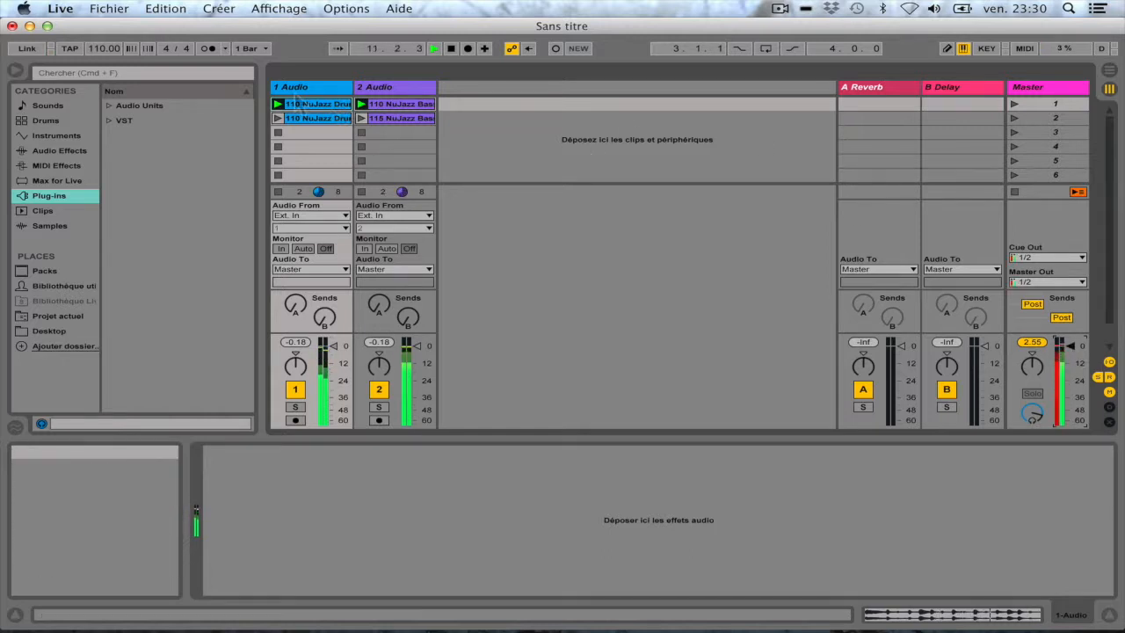
Stop and relaunch only the scene 1 drum clip on track 1 Audio, and finish by stopping all clips and the transport
click(299, 88)
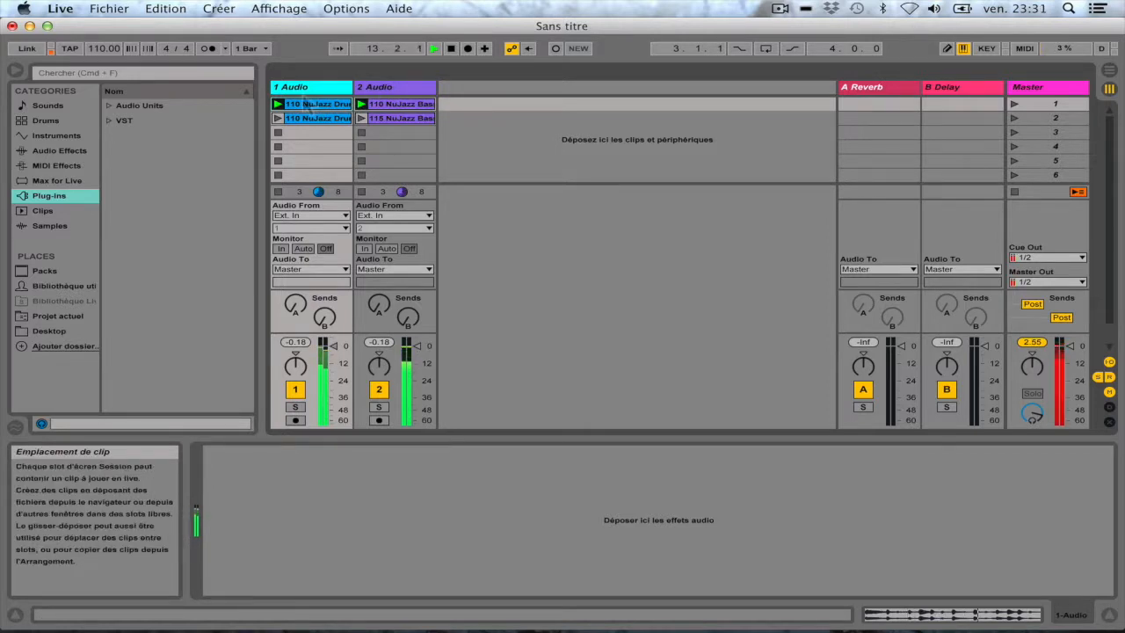
click(278, 192)
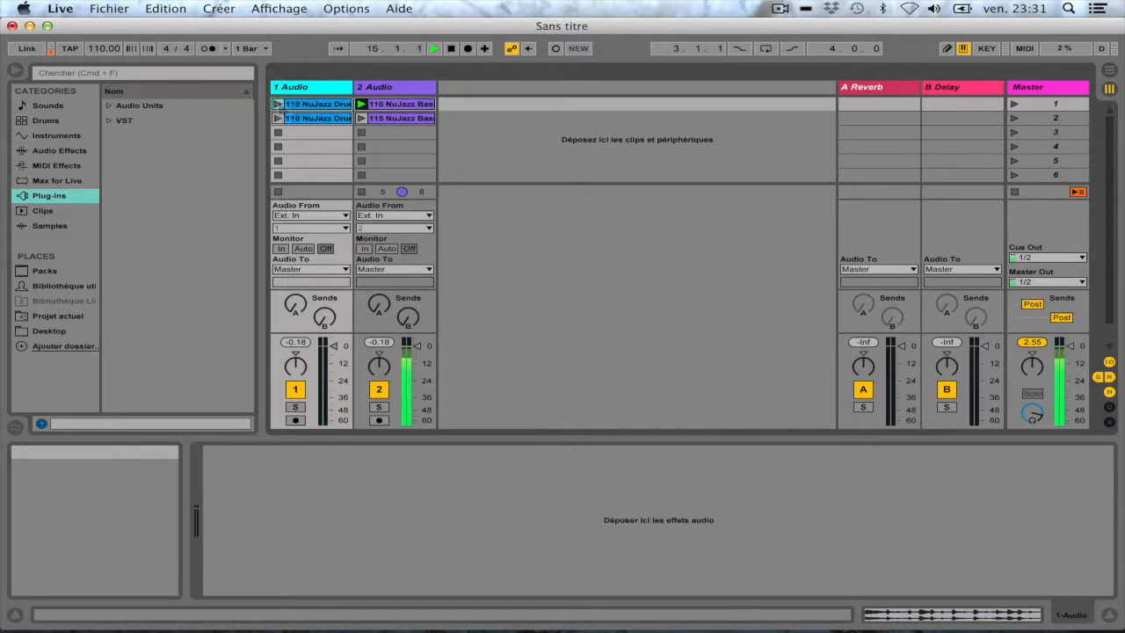
click(278, 104)
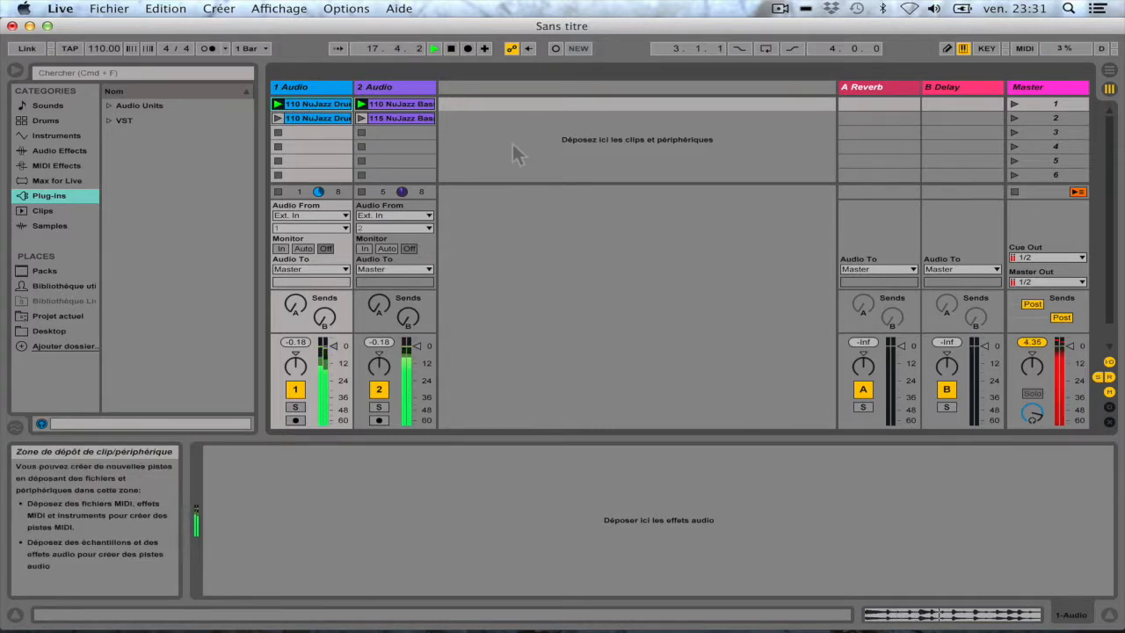
click(1015, 191)
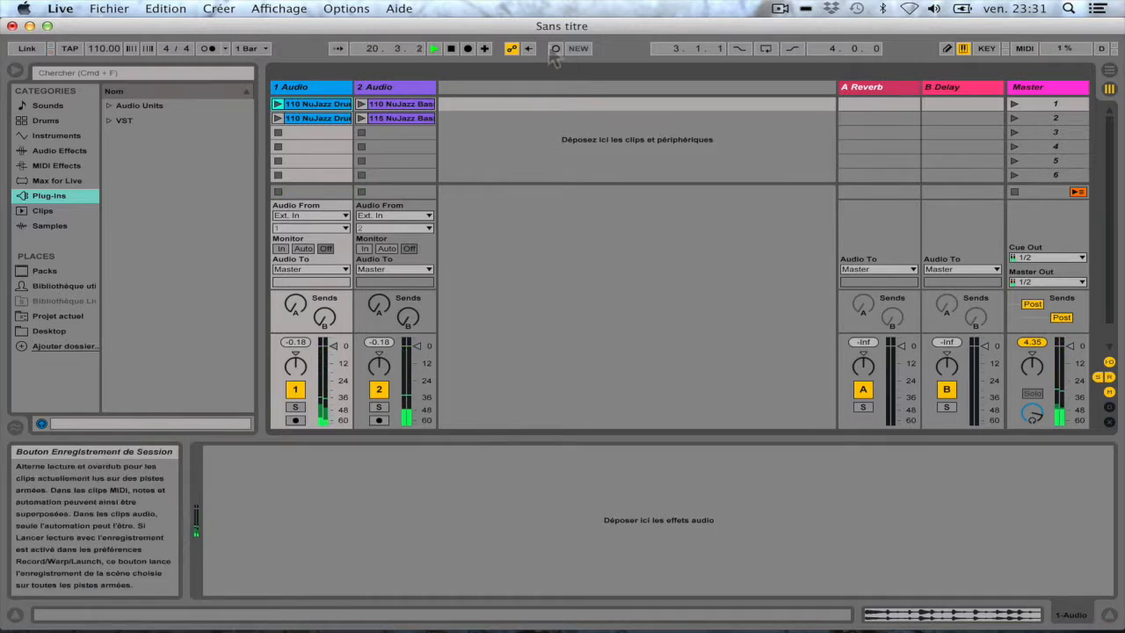
click(451, 48)
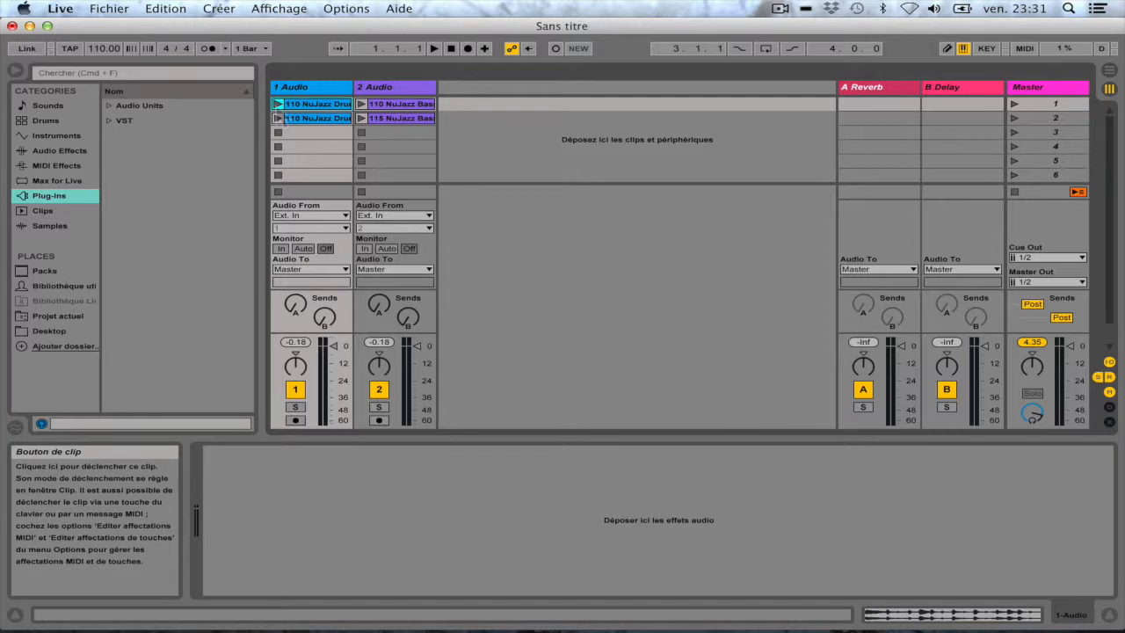
Launch the scene 1 drum and bass clips separately, restart only the drum clip, and stop playback at the song start
click(278, 103)
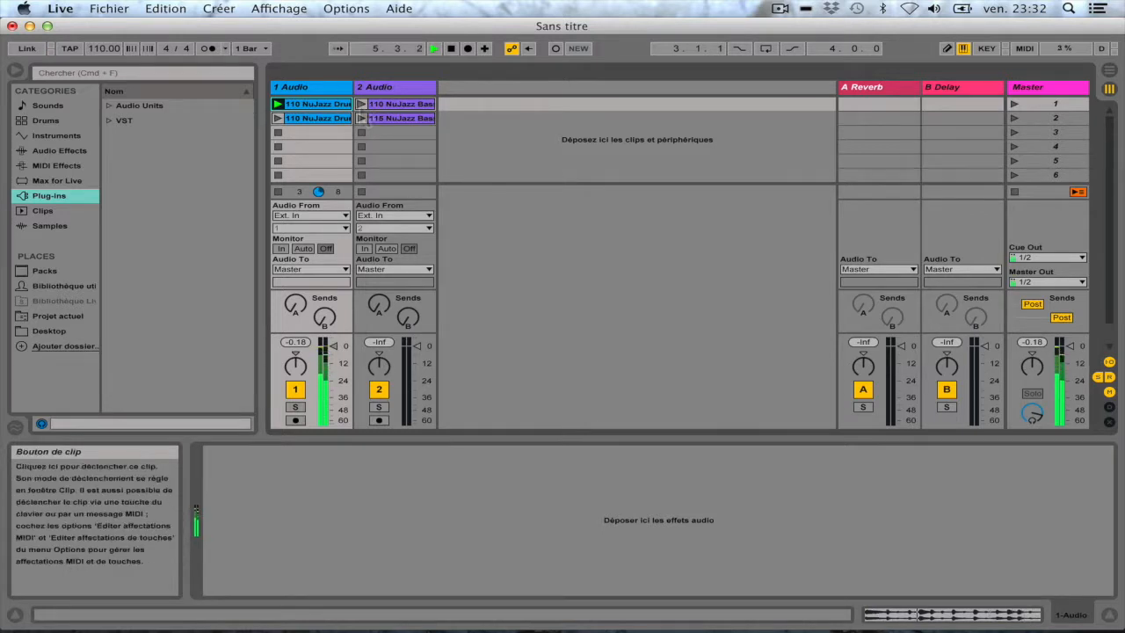
click(361, 103)
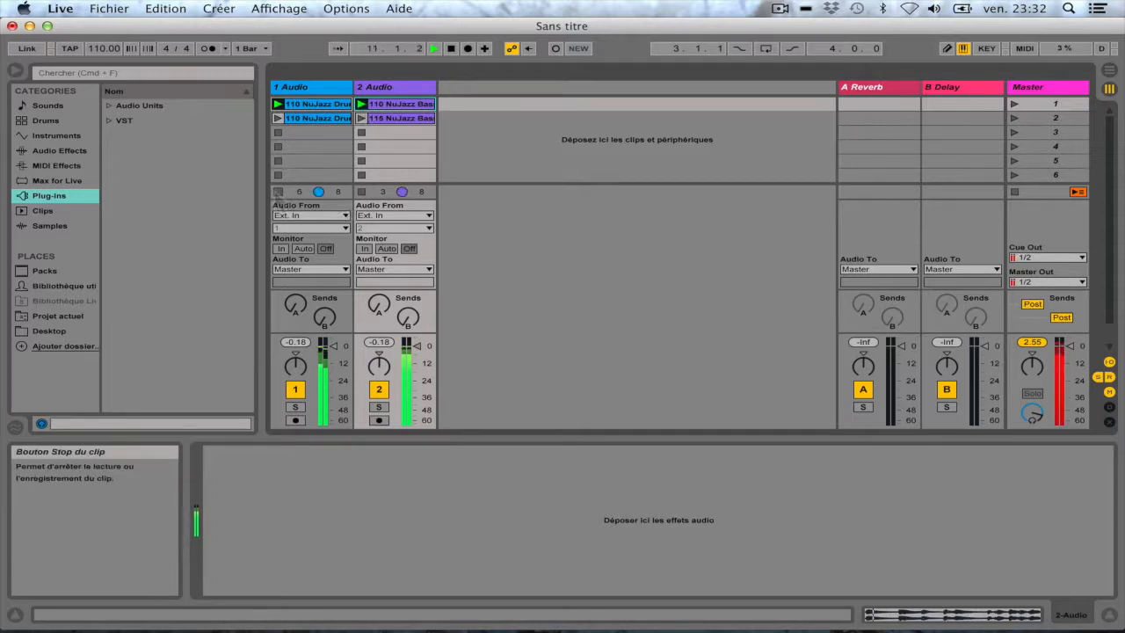
click(278, 192)
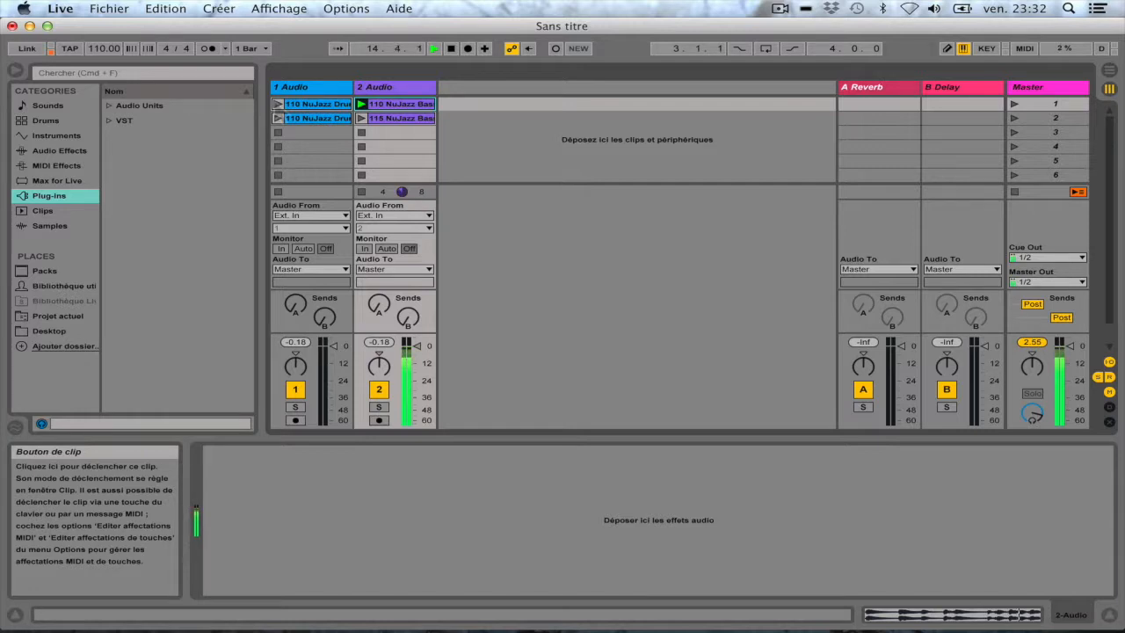
click(278, 104)
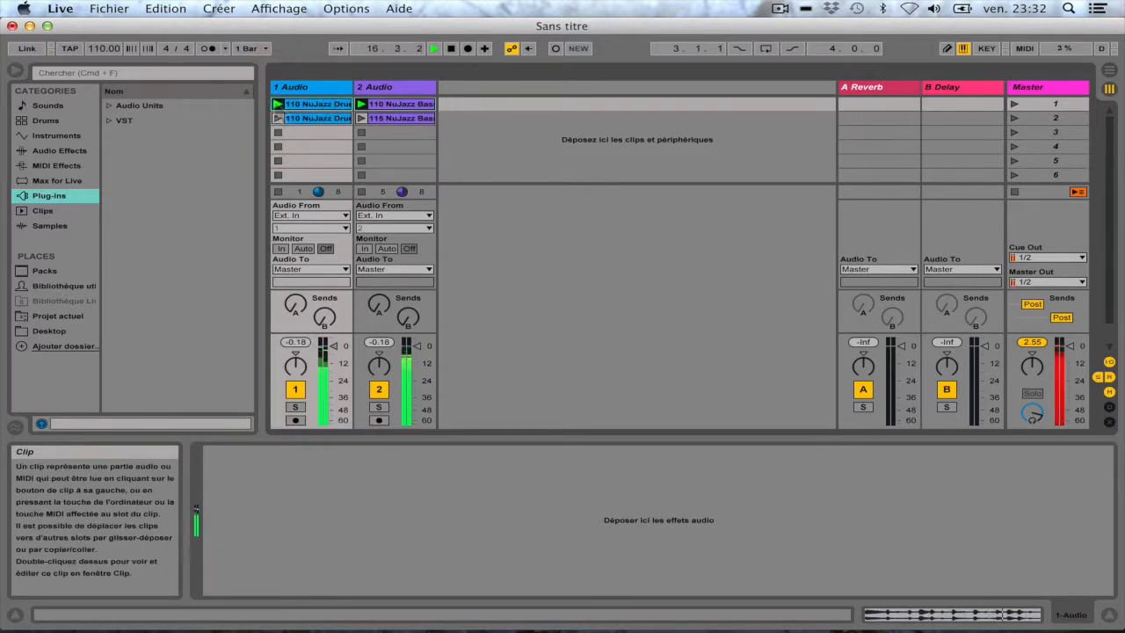
double_click(453, 50)
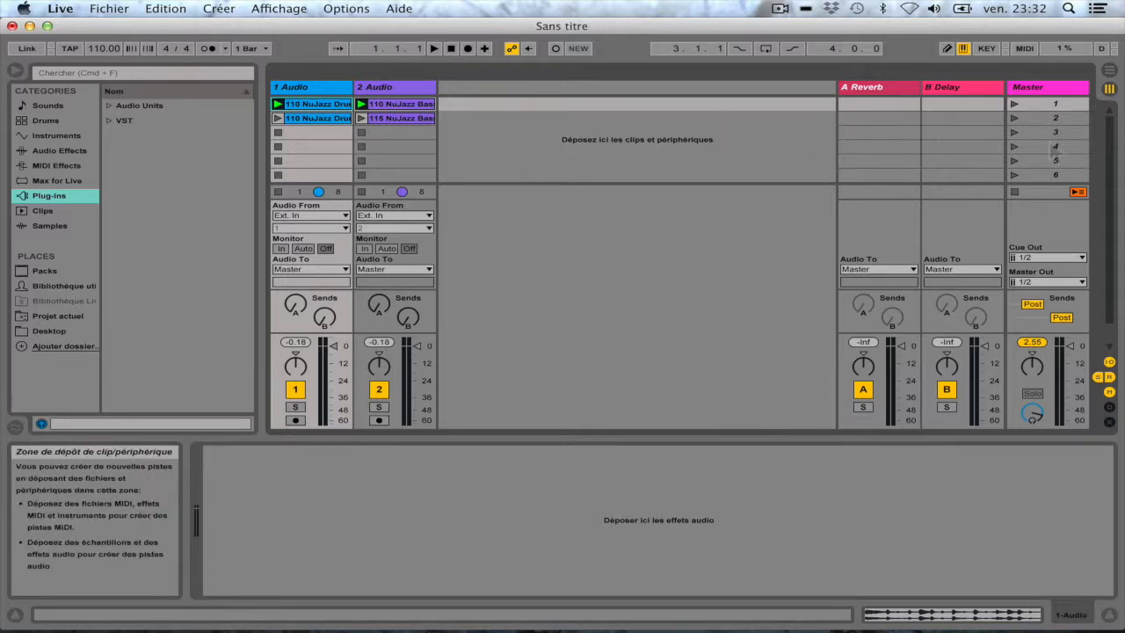
Select scenes 1 and 2 in turn on the Master track, launch scene 1, and switch playback to scene 2
click(1050, 104)
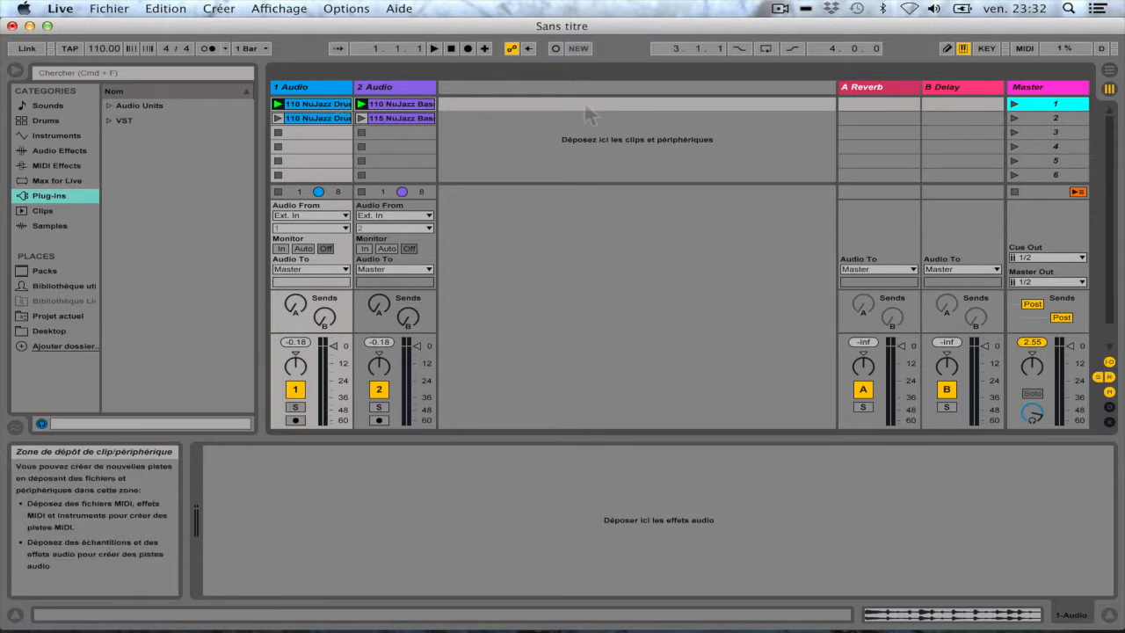
click(1058, 119)
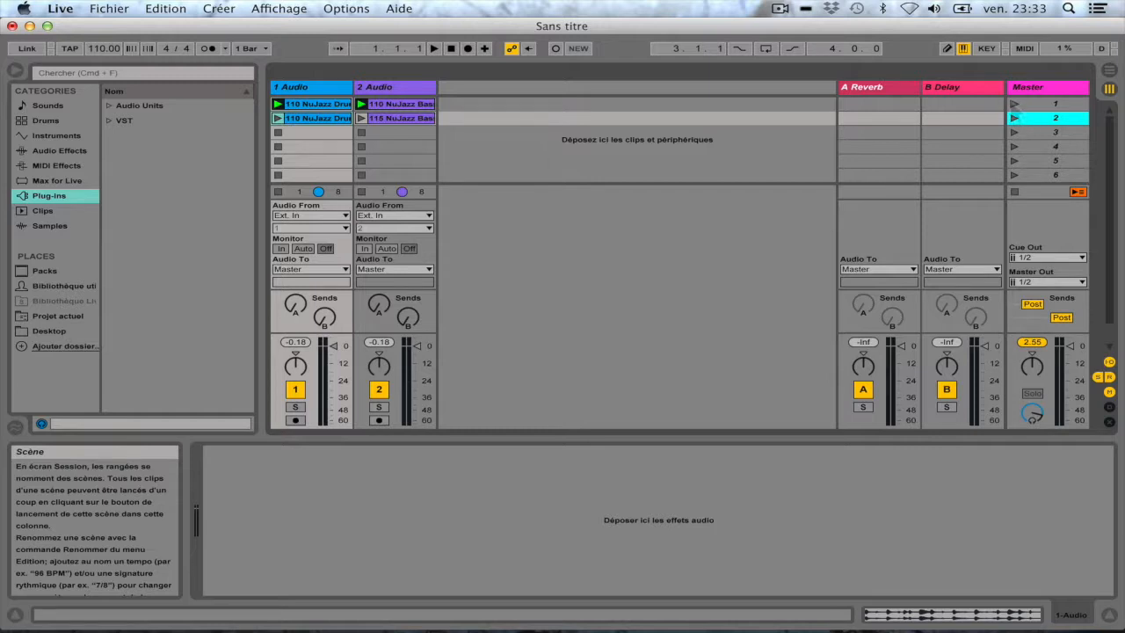
click(1014, 103)
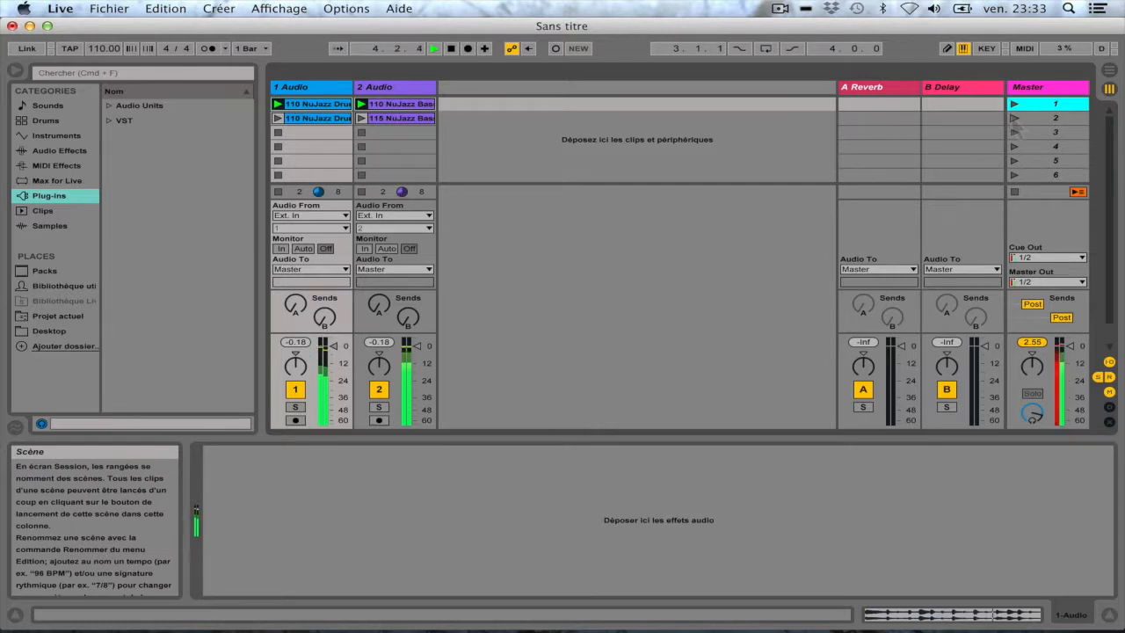
click(1015, 117)
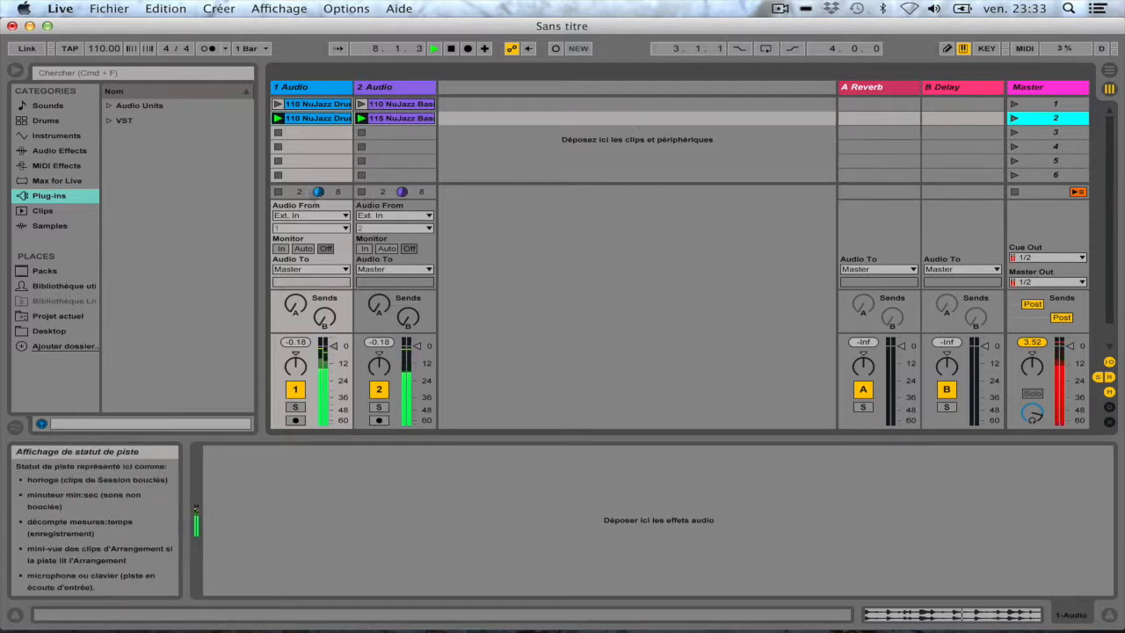
Stop the playing clip on track 1 Audio, relaunch scene 1, and stop the transport back at the song start
click(278, 192)
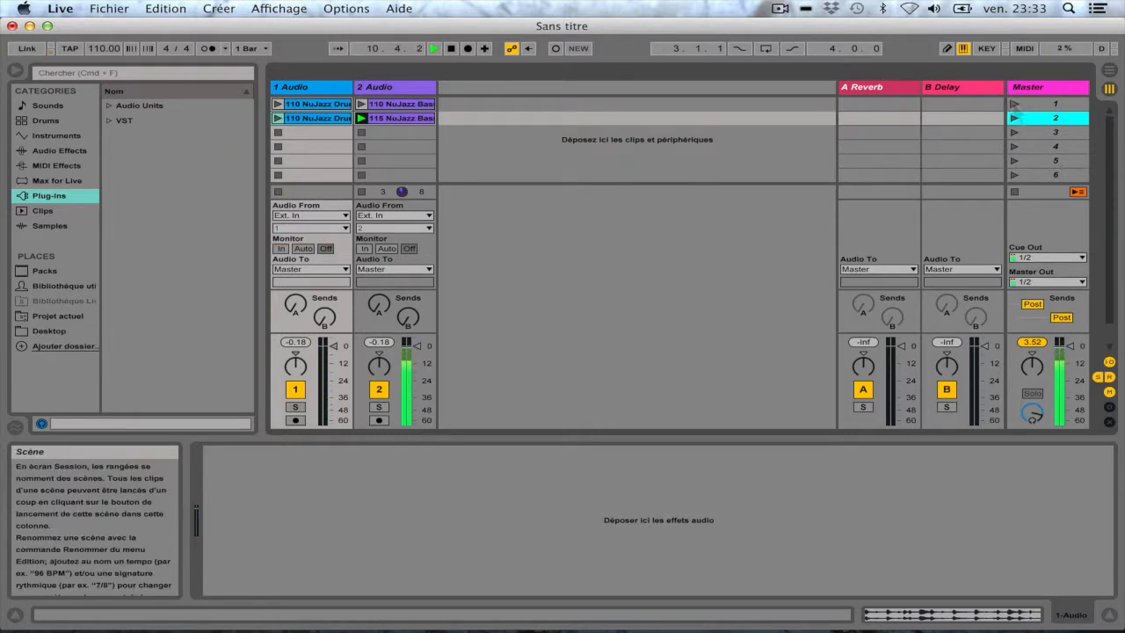
click(1014, 104)
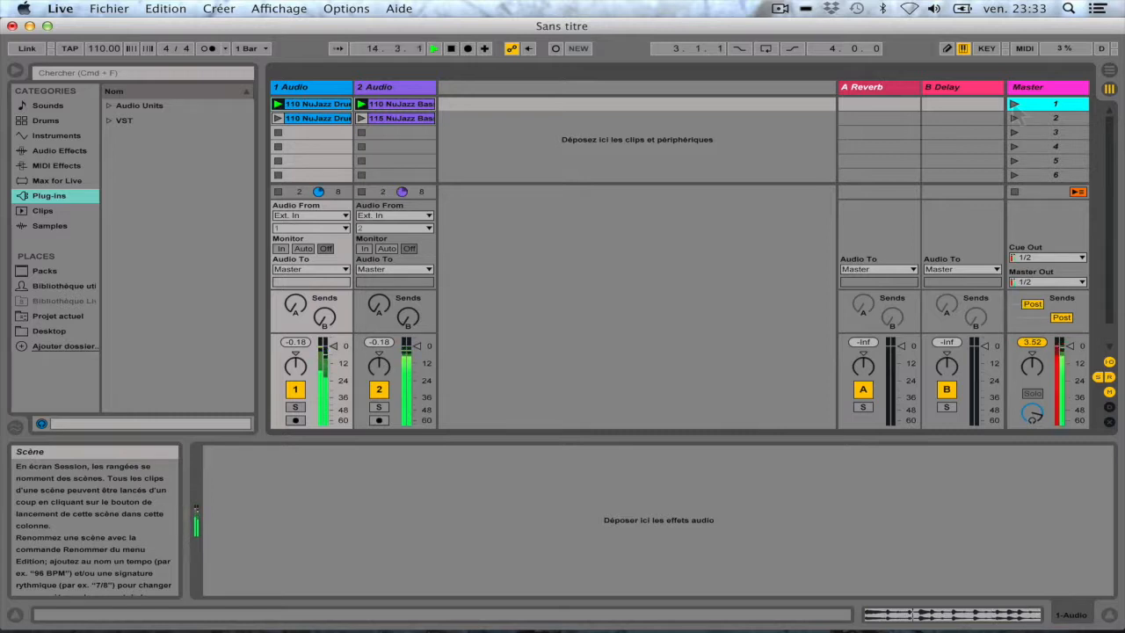
click(451, 48)
click(451, 48)
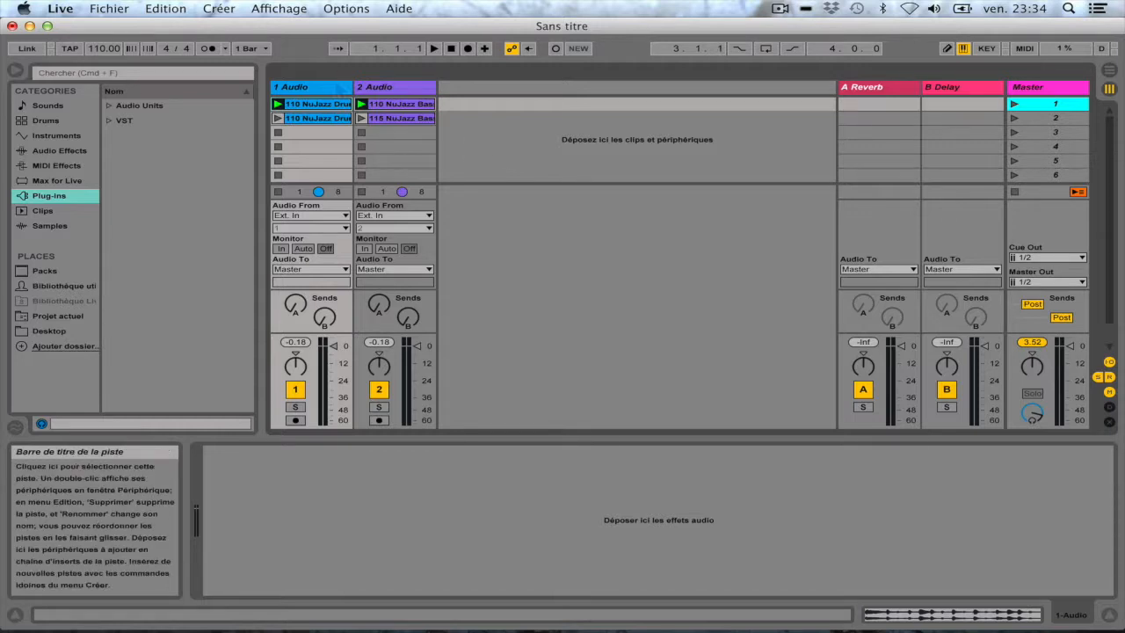
Rename track 1 Audio as BATTERIE
click(318, 87)
click(389, 87)
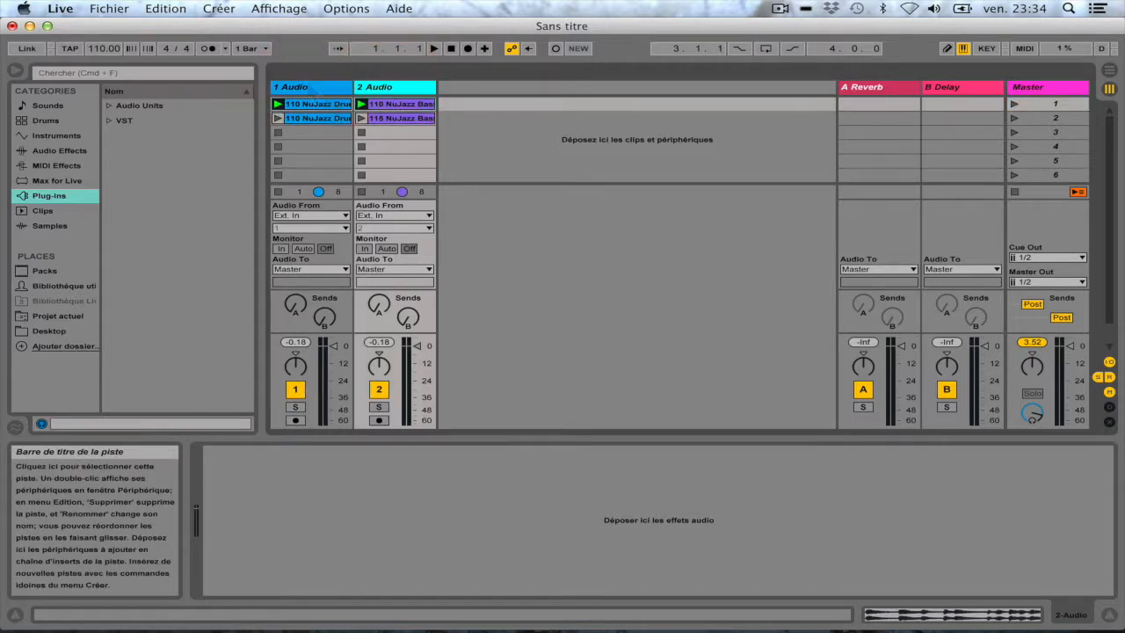
click(307, 86)
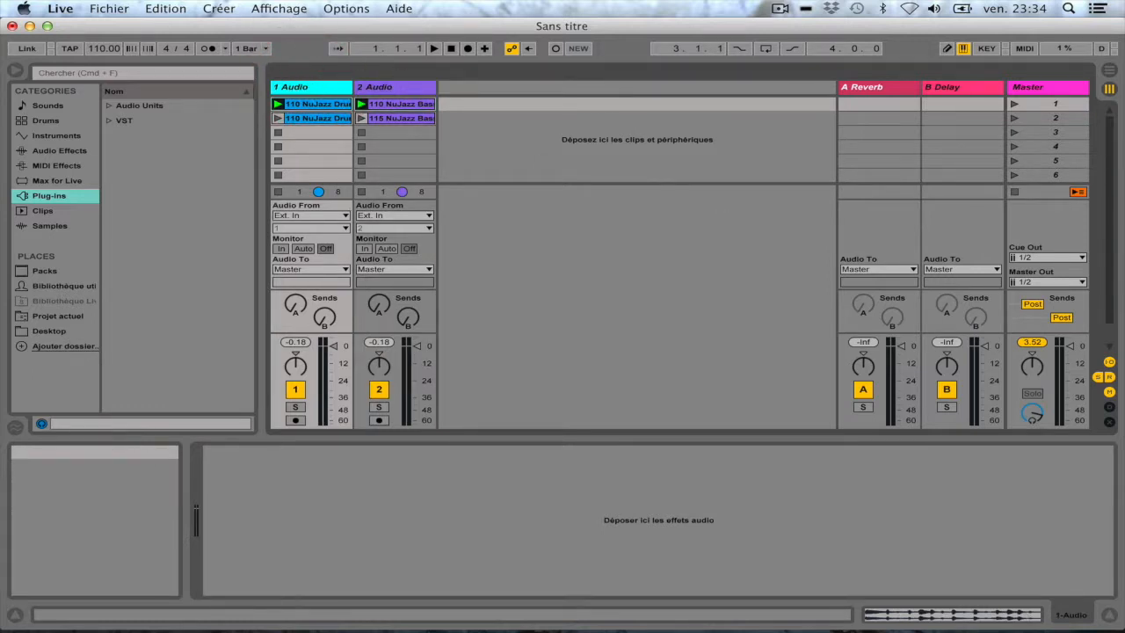
right_click(298, 87)
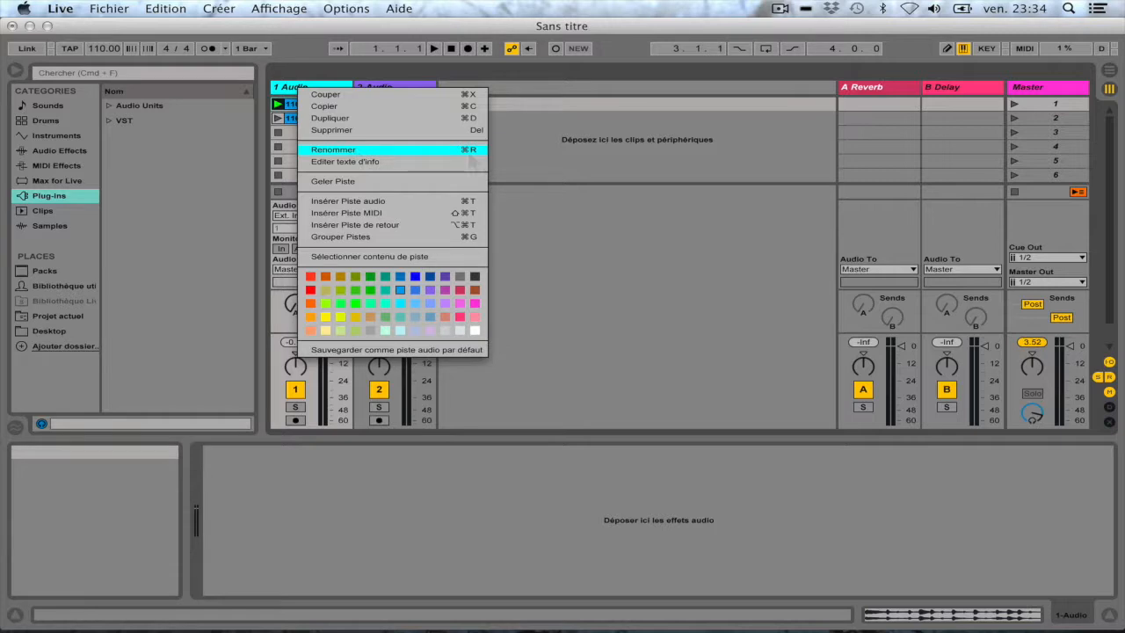
click(327, 153)
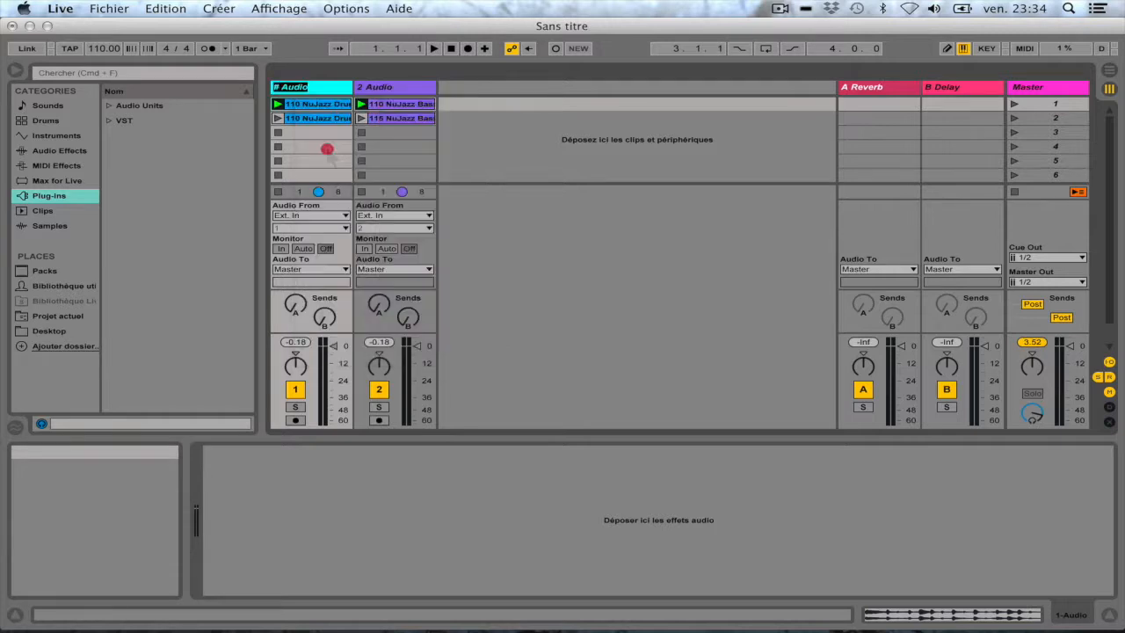
key(shift)
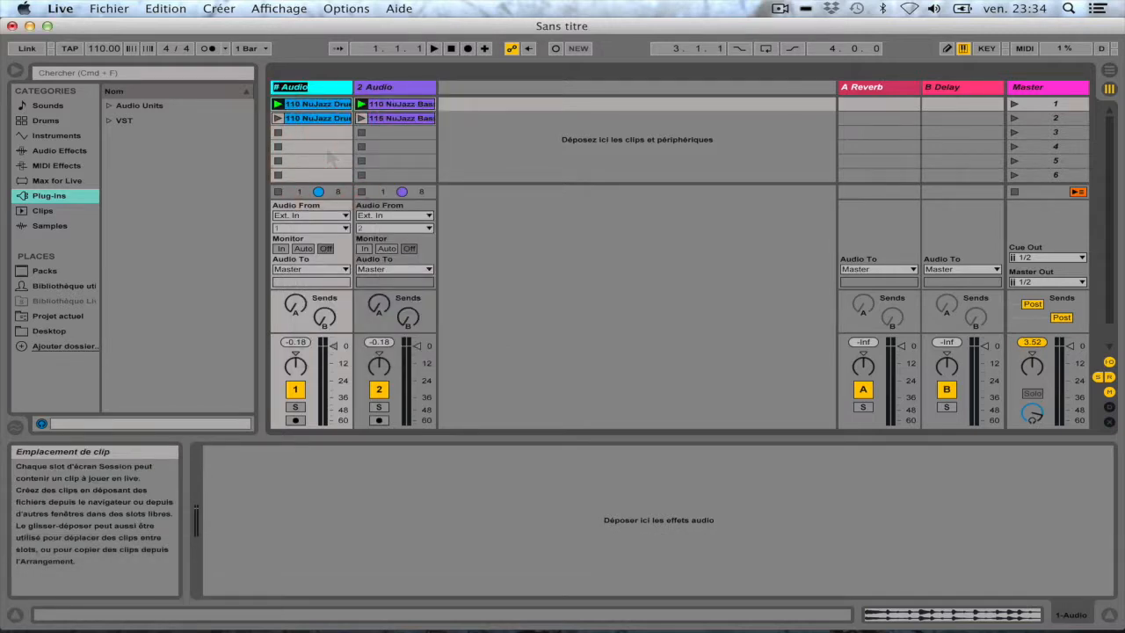
text(BA)
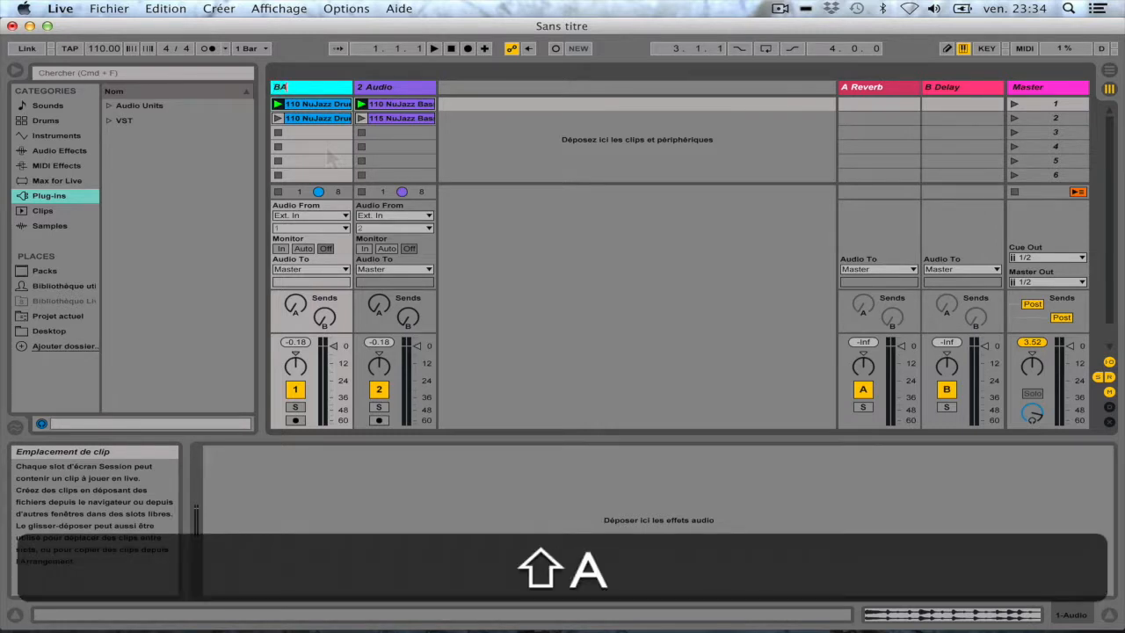
text(TTERI)
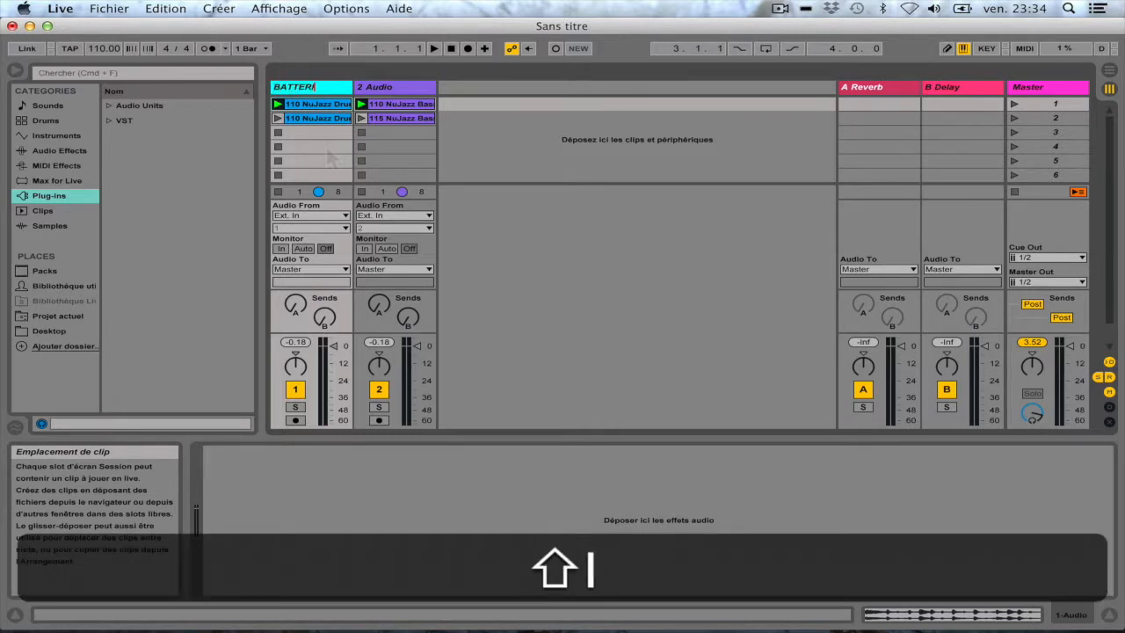
text(E)
key(Return)
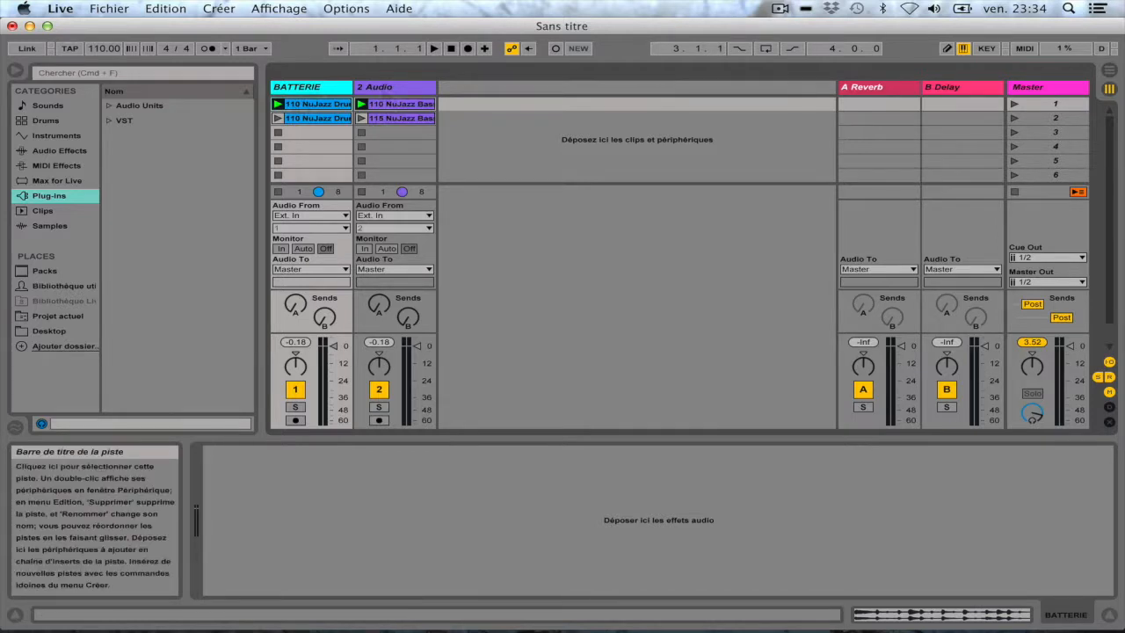
Rename track 2 Audio as BASS
click(384, 86)
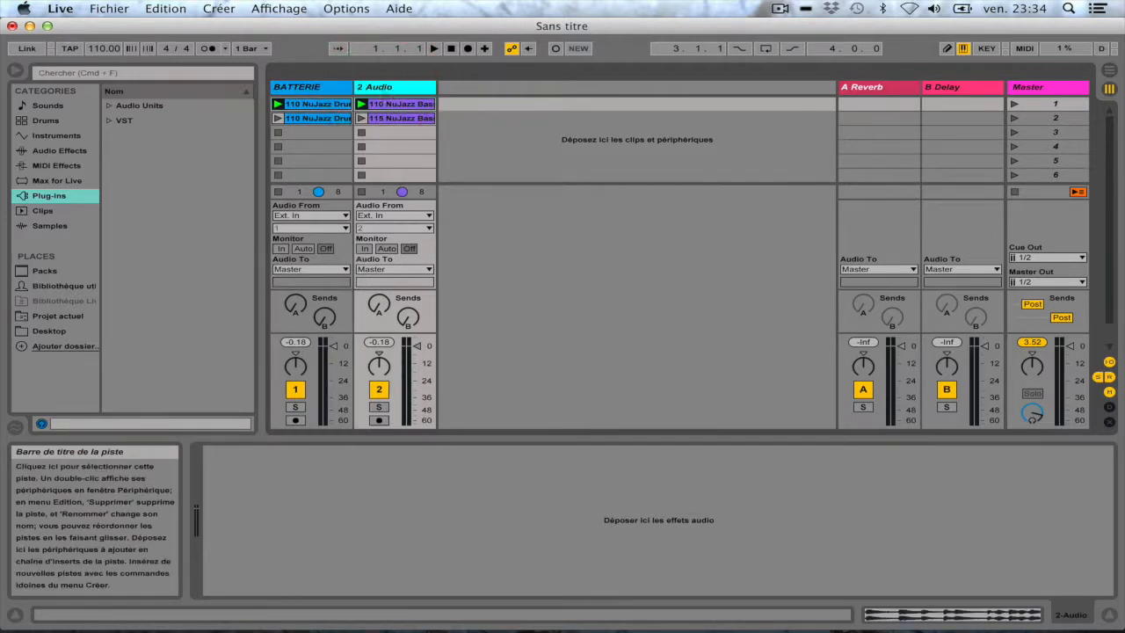
key(super+r)
text(BASS)
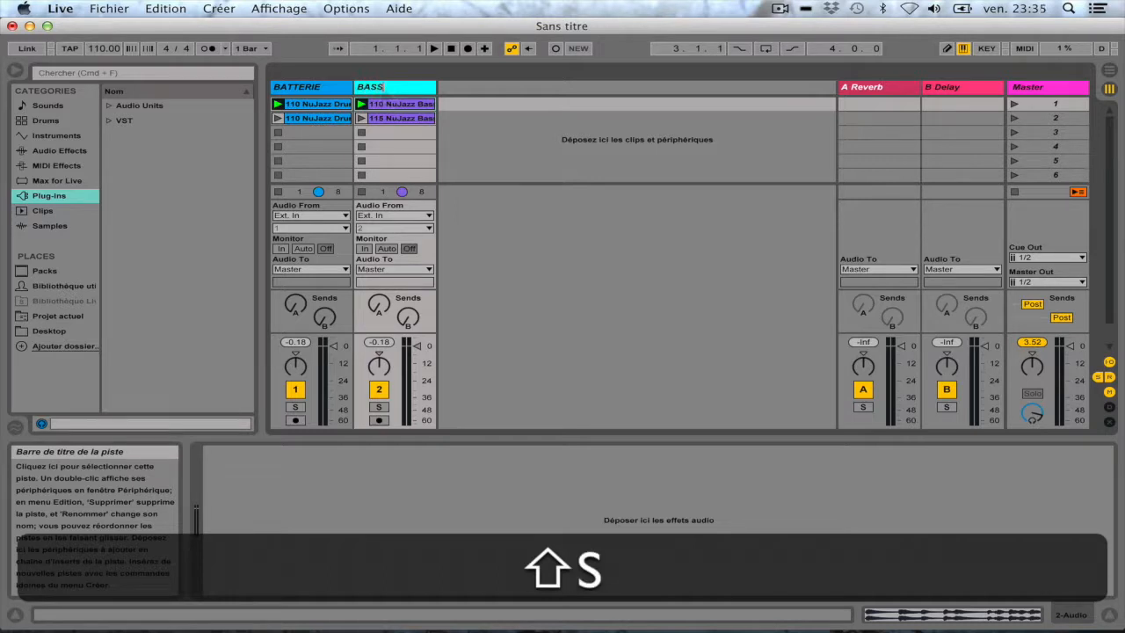
key(Return)
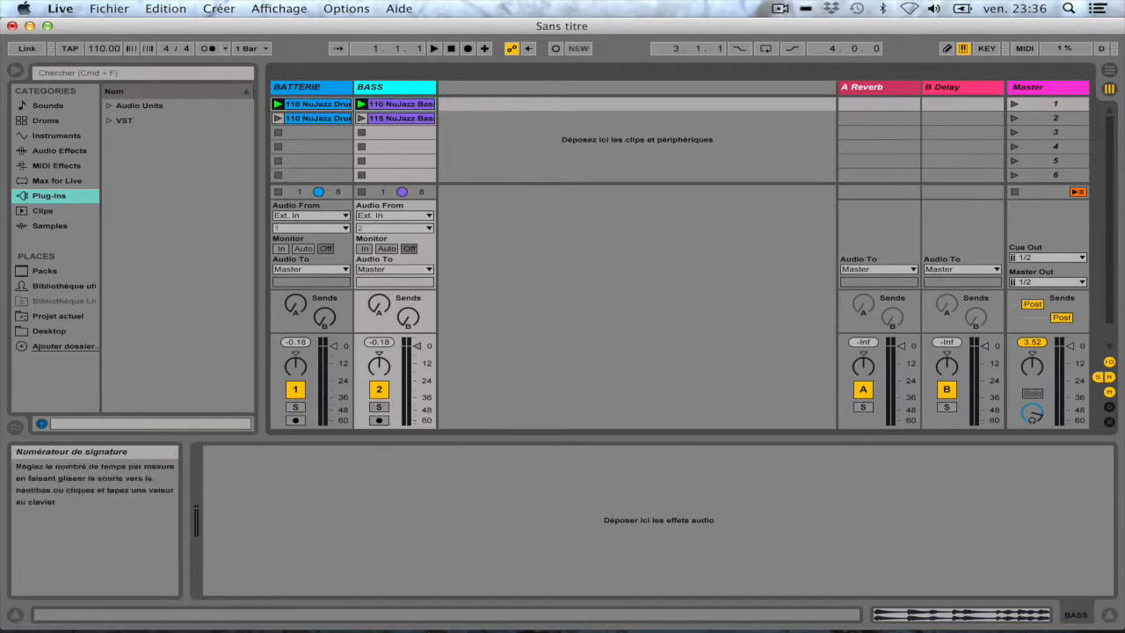
Create a new Live Set, saving the current set's changes in the Bureau folder first
click(109, 8)
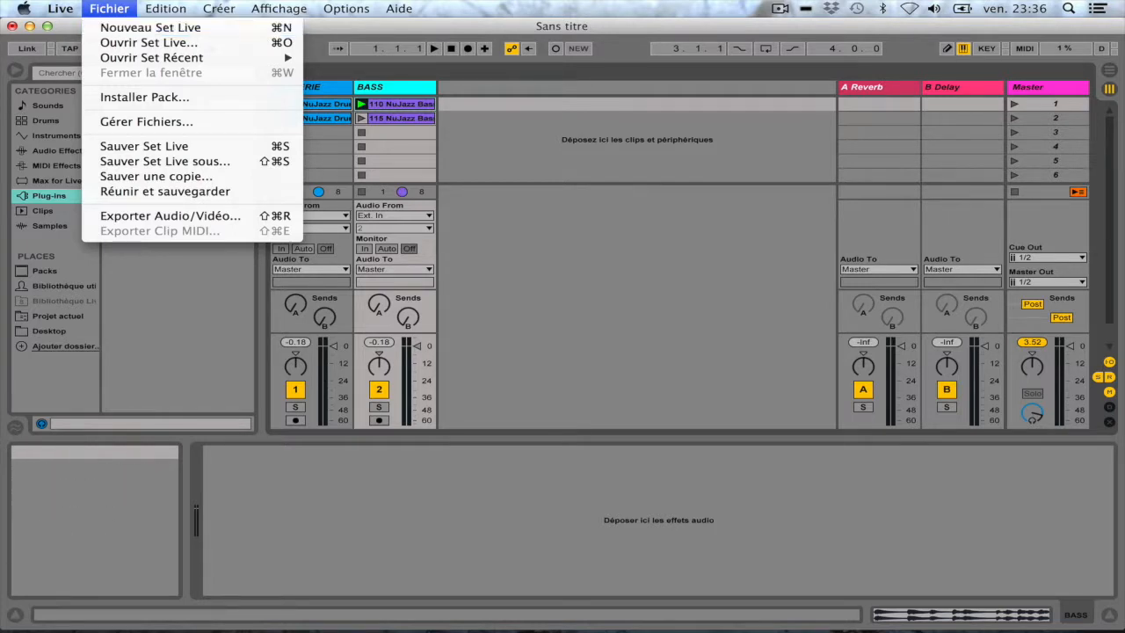
click(674, 314)
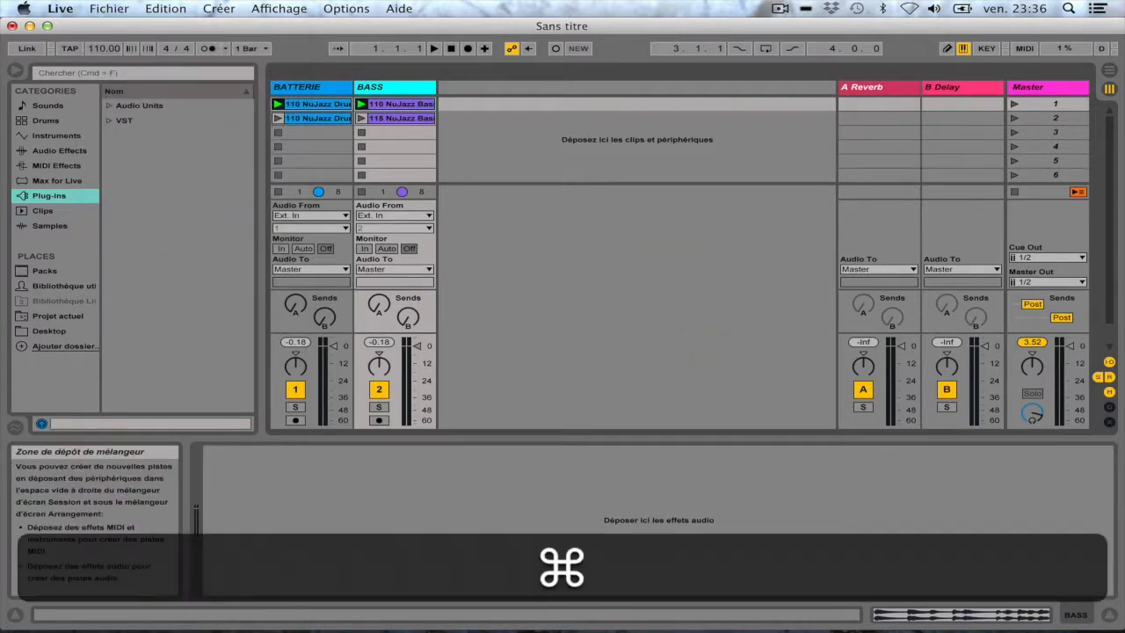
key(super+n)
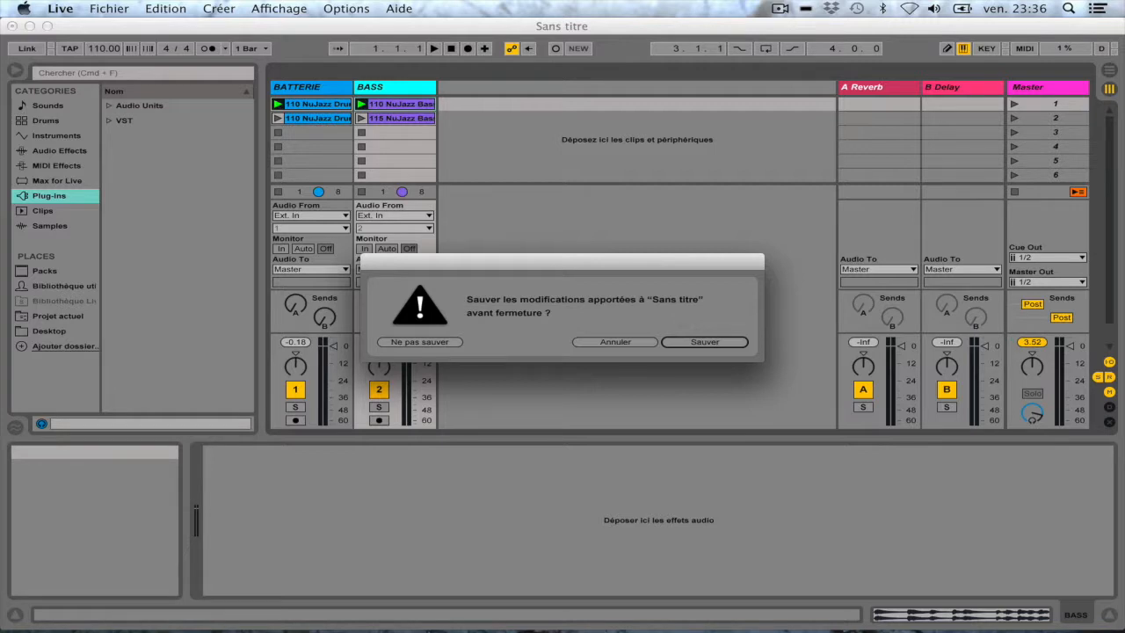
click(693, 339)
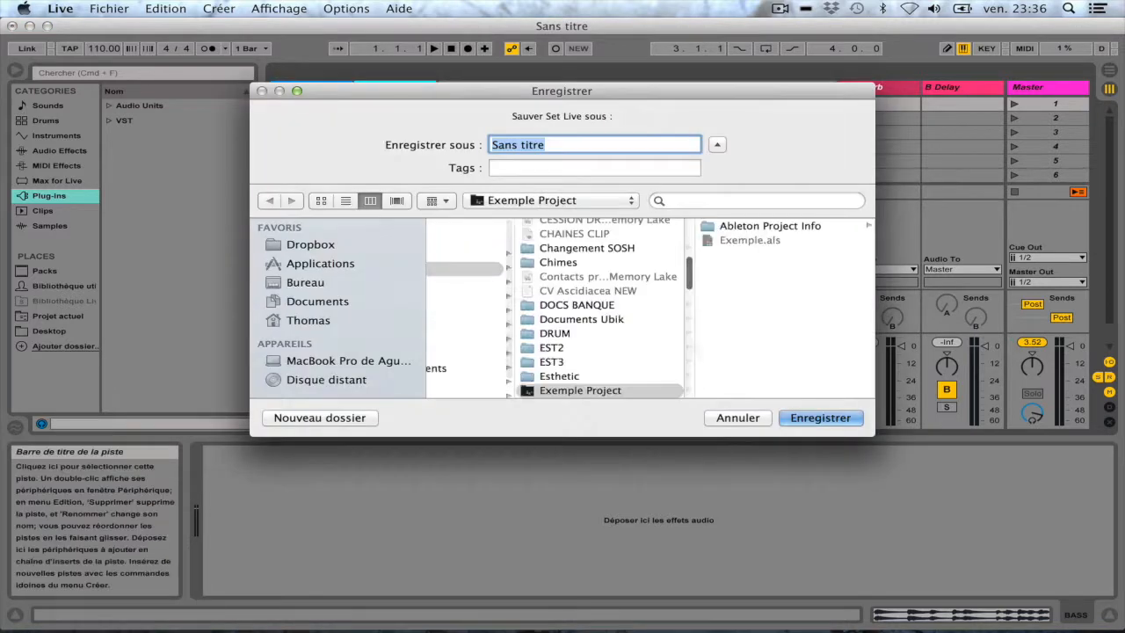
click(306, 281)
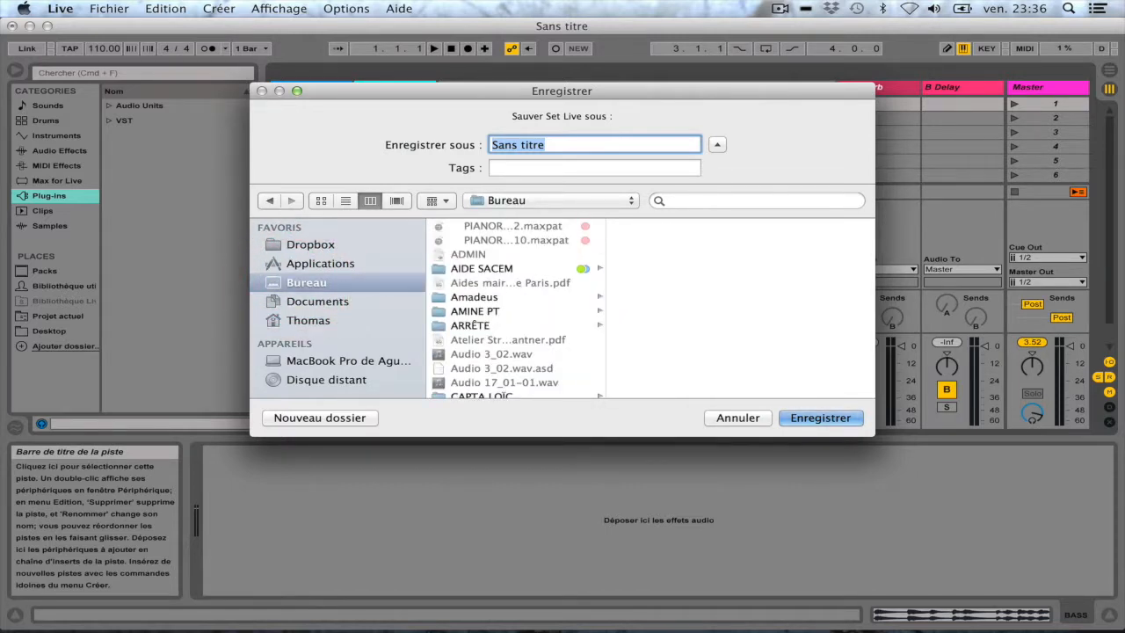
key(Return)
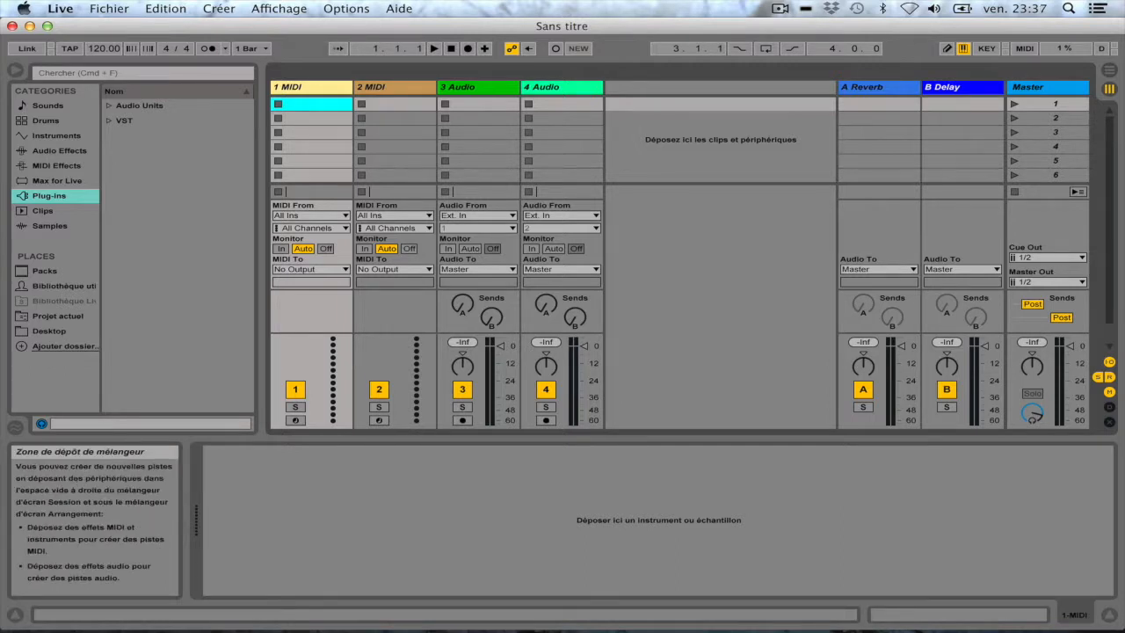
Delete the two MIDI tracks from the new set and select the first remaining audio track
click(476, 87)
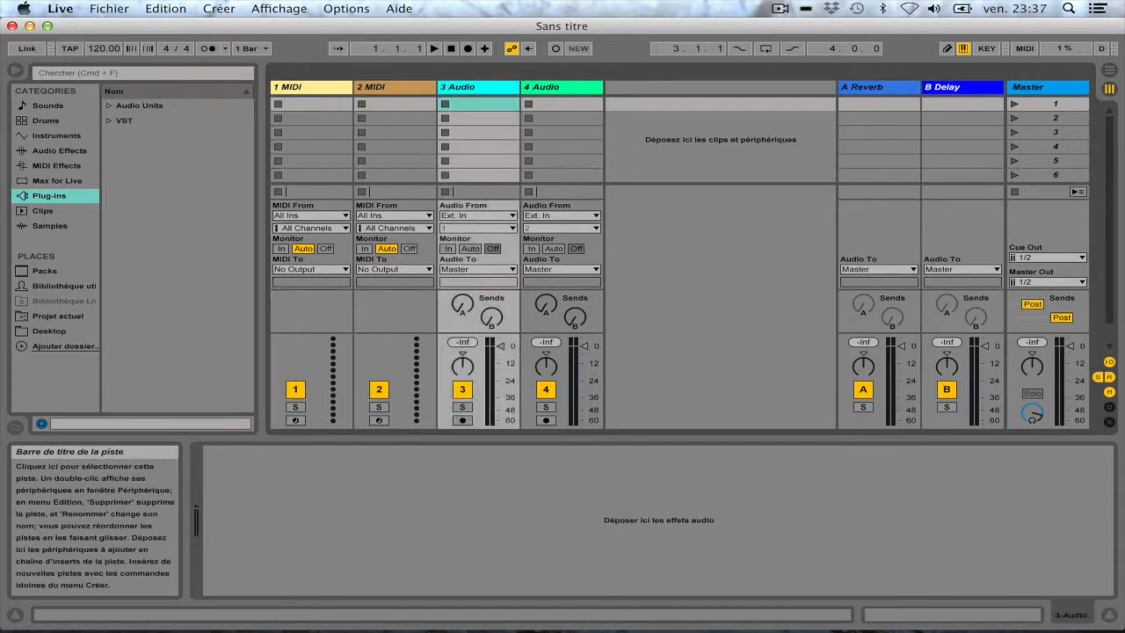
click(559, 87)
click(479, 87)
right_click(299, 87)
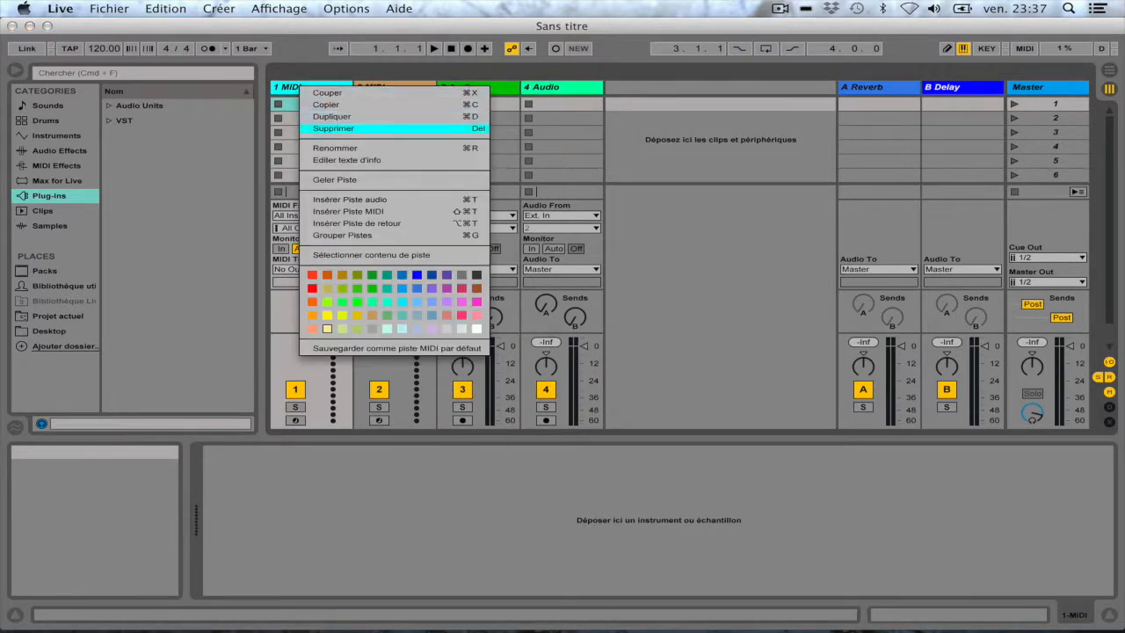
click(334, 129)
right_click(299, 84)
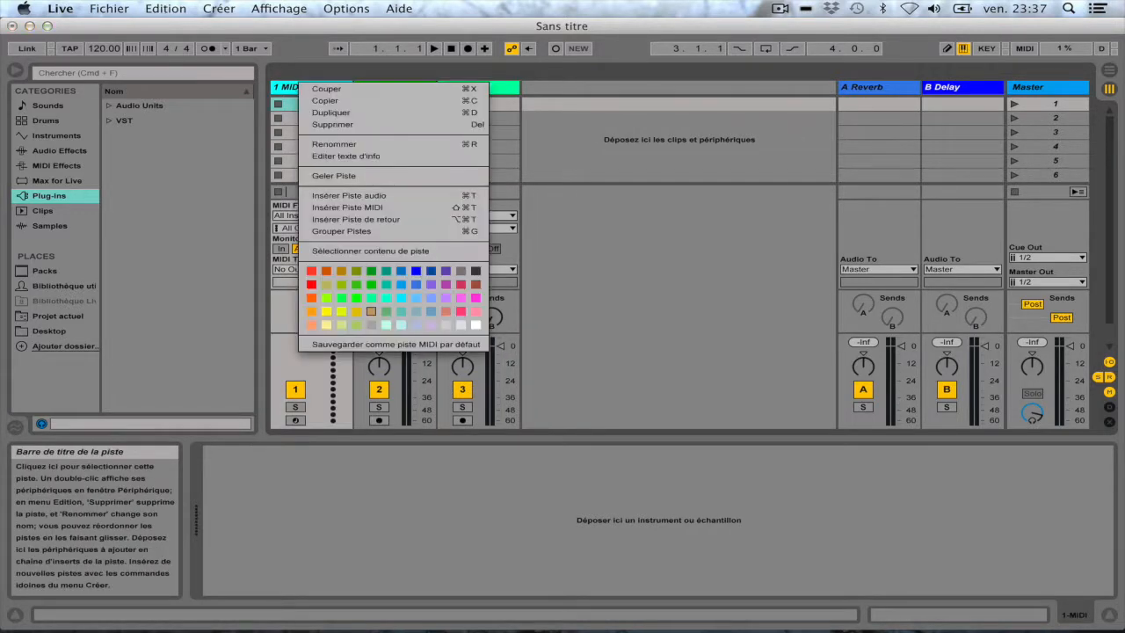
click(332, 124)
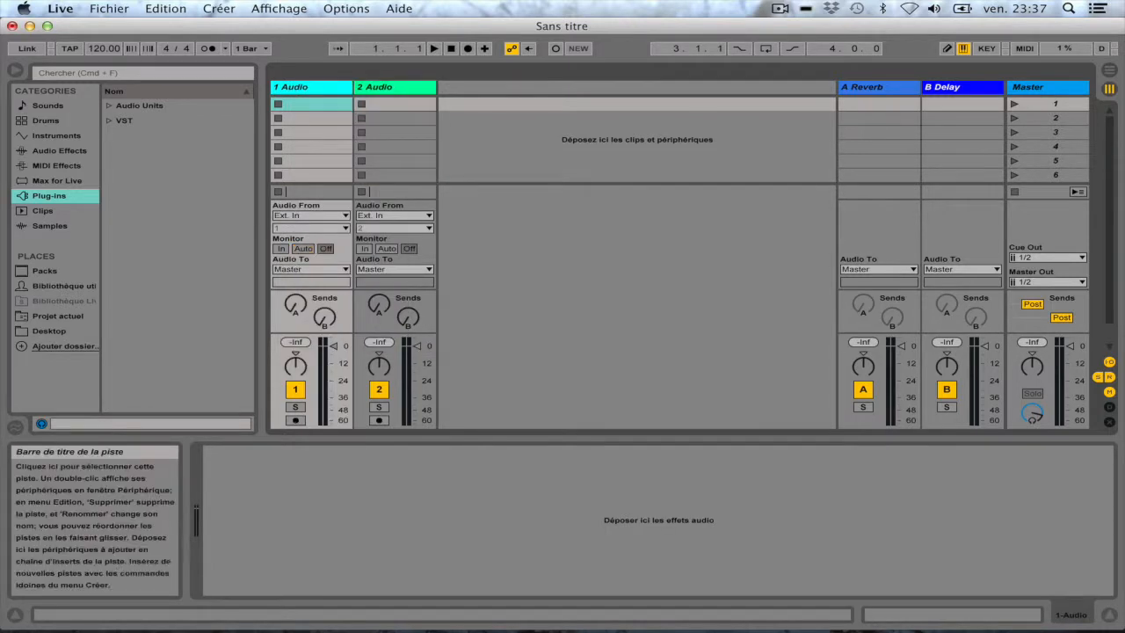
click(387, 87)
click(304, 87)
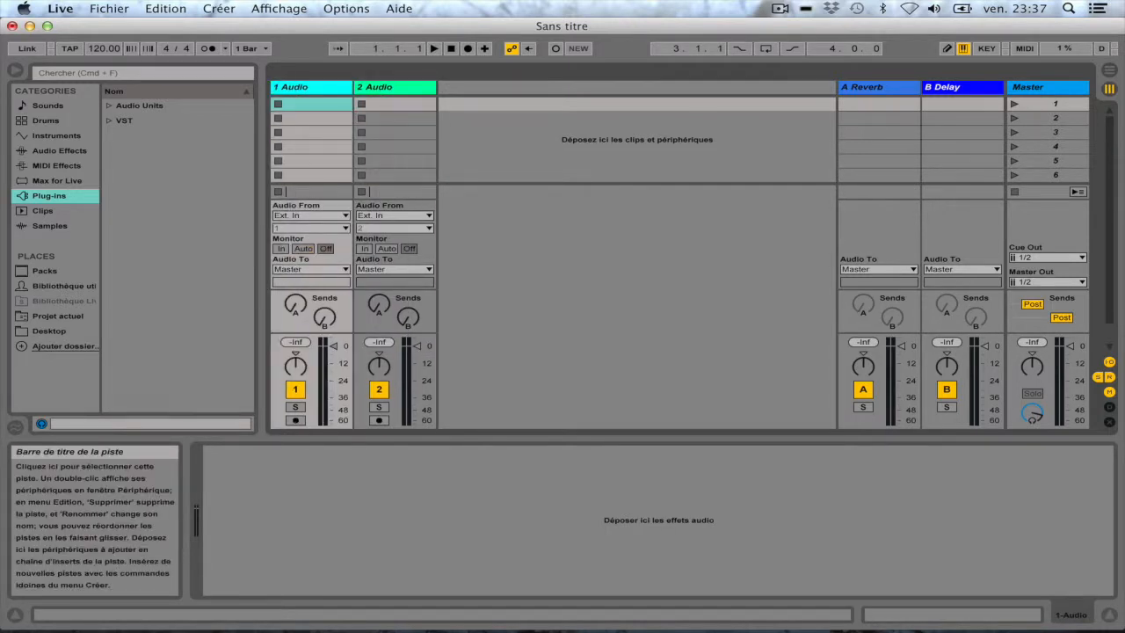